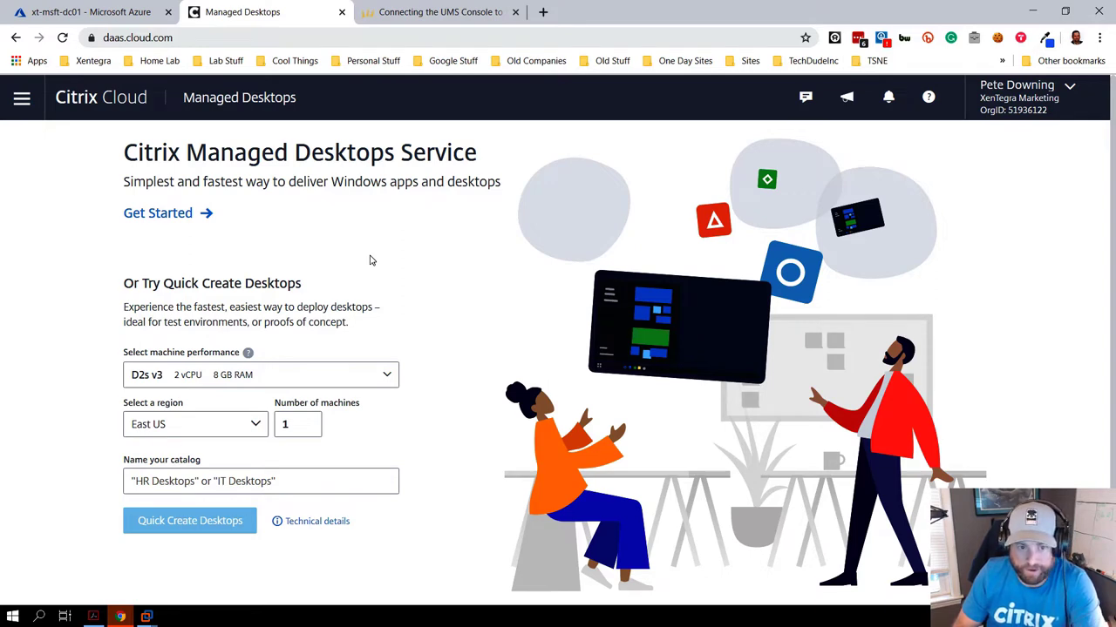
Step: Name the catalog XT Test and request 50 machines, which exceeds the 3-machine limit
mouse_move(279, 523)
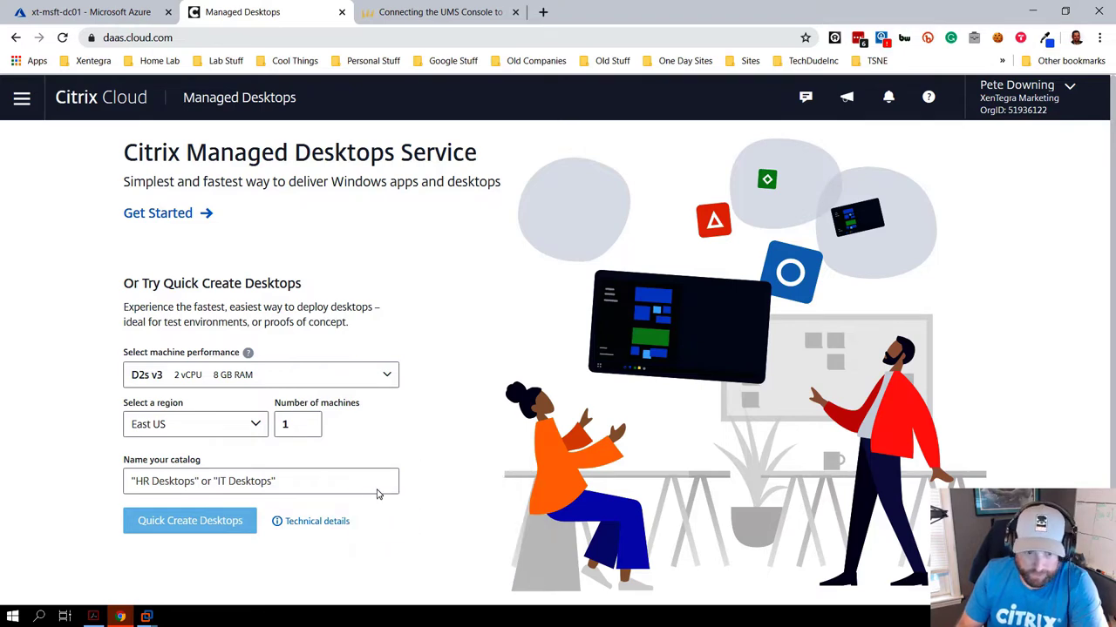
left_click(334, 479)
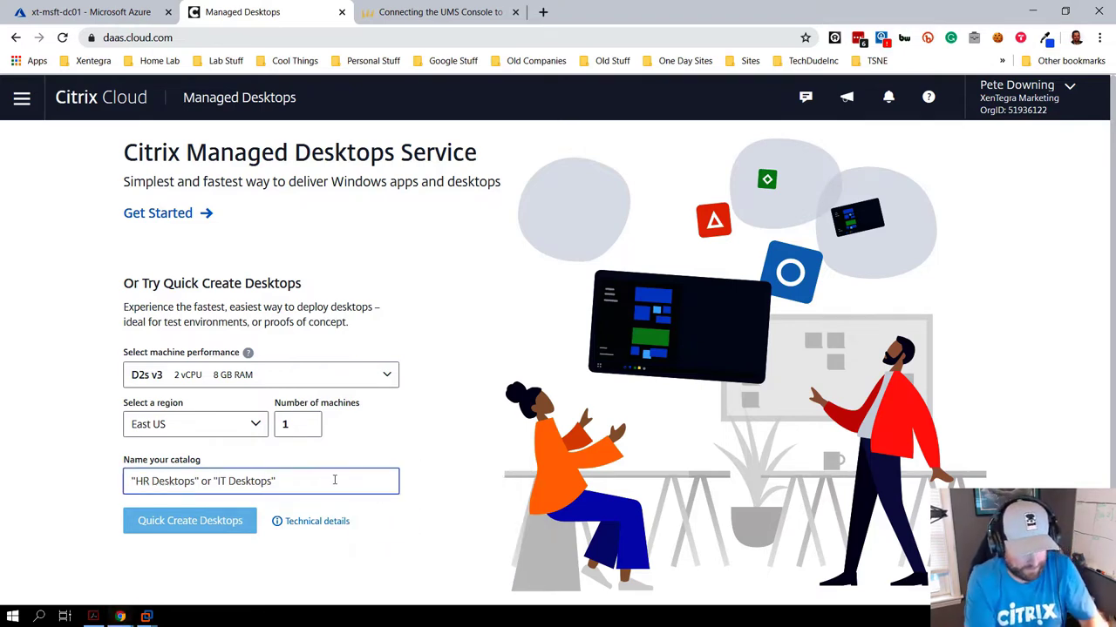
type("X")
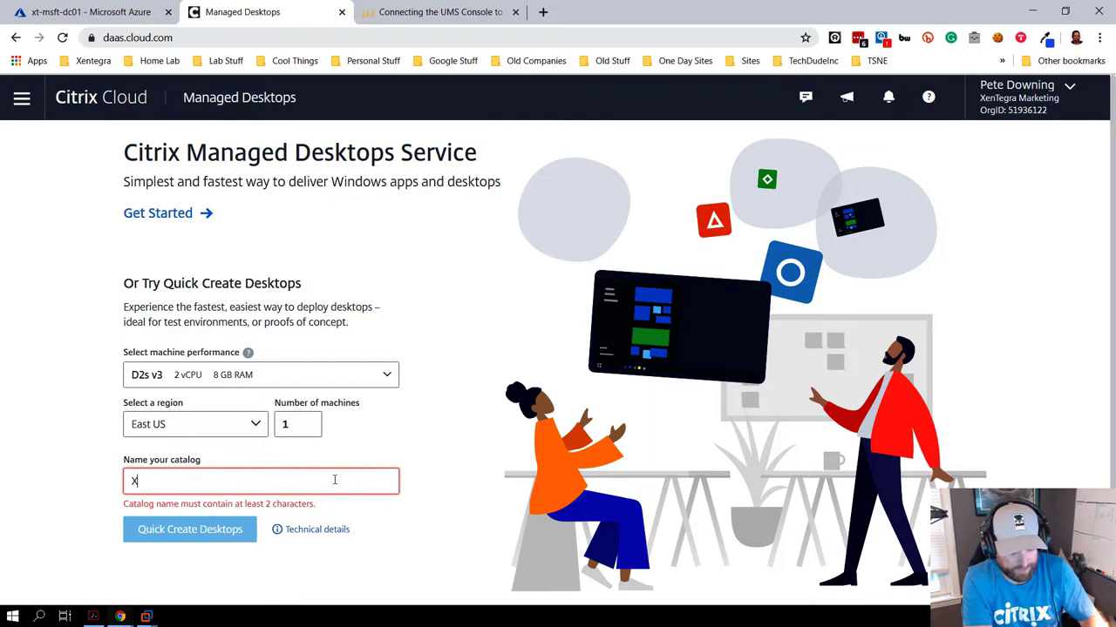
type("T Test")
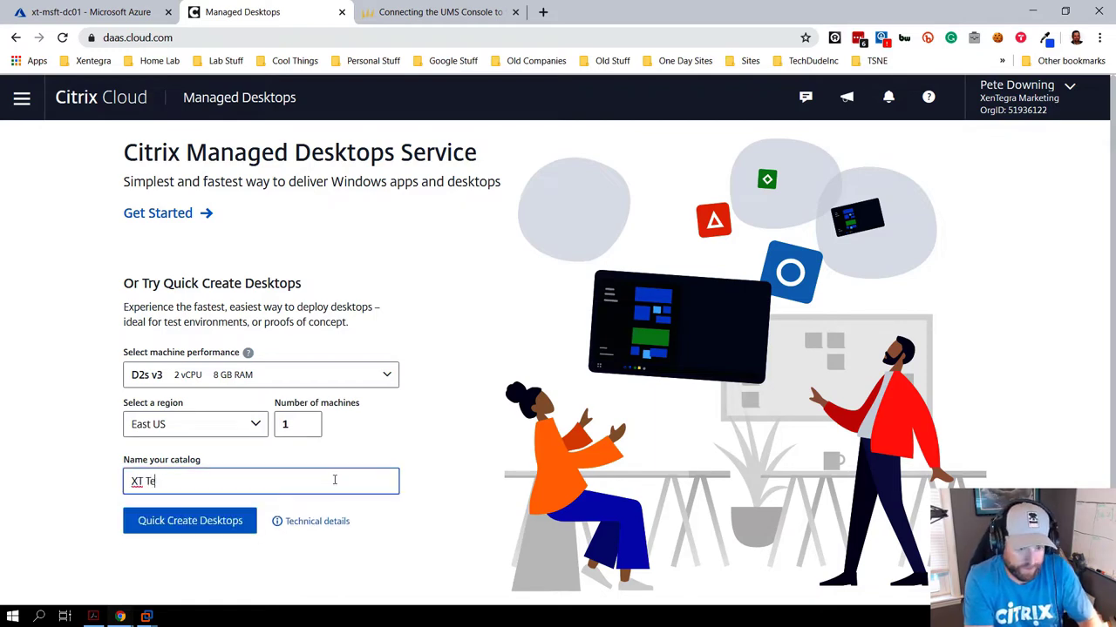
left_click(301, 423)
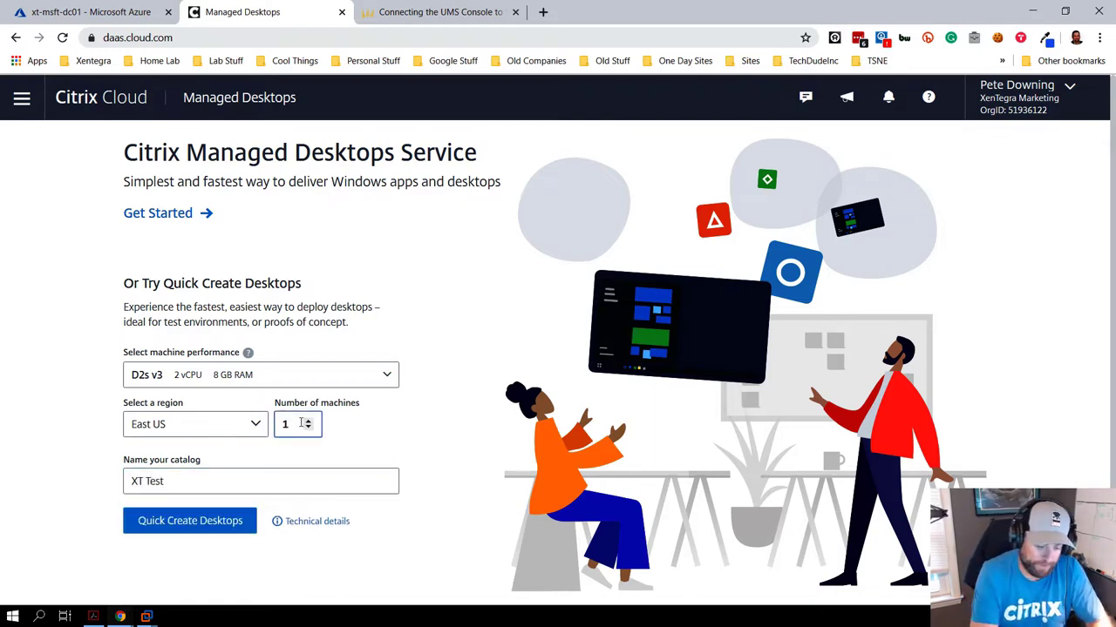
key("BackSpace")
type("50")
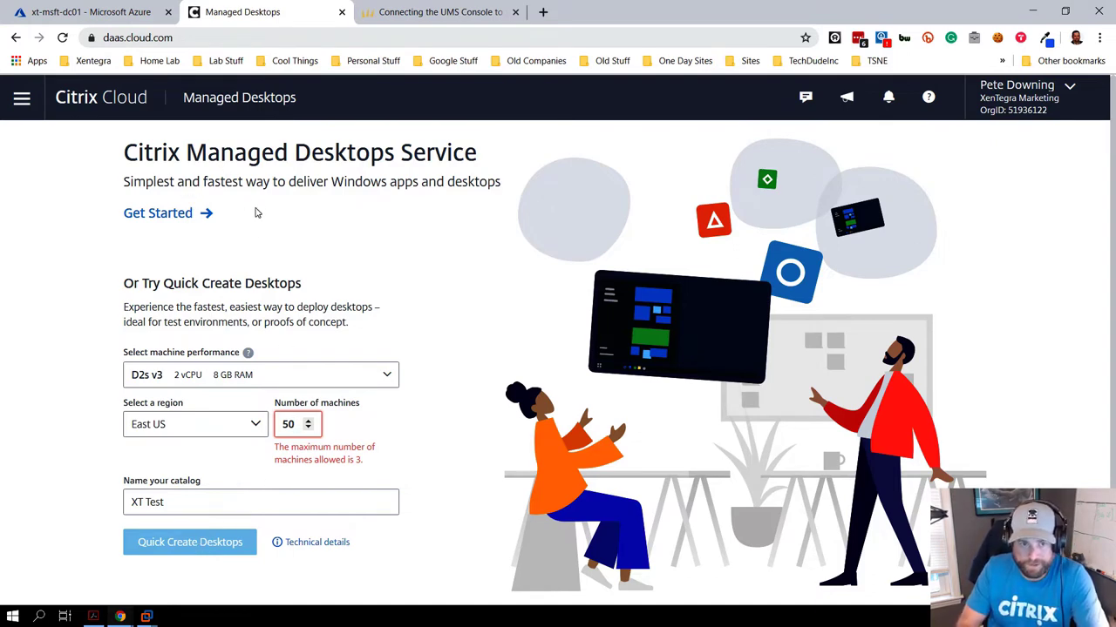
Step: Check the XT Demo catalog's details on the Catalogs dashboard, where it is still creating VMs
left_click(163, 215)
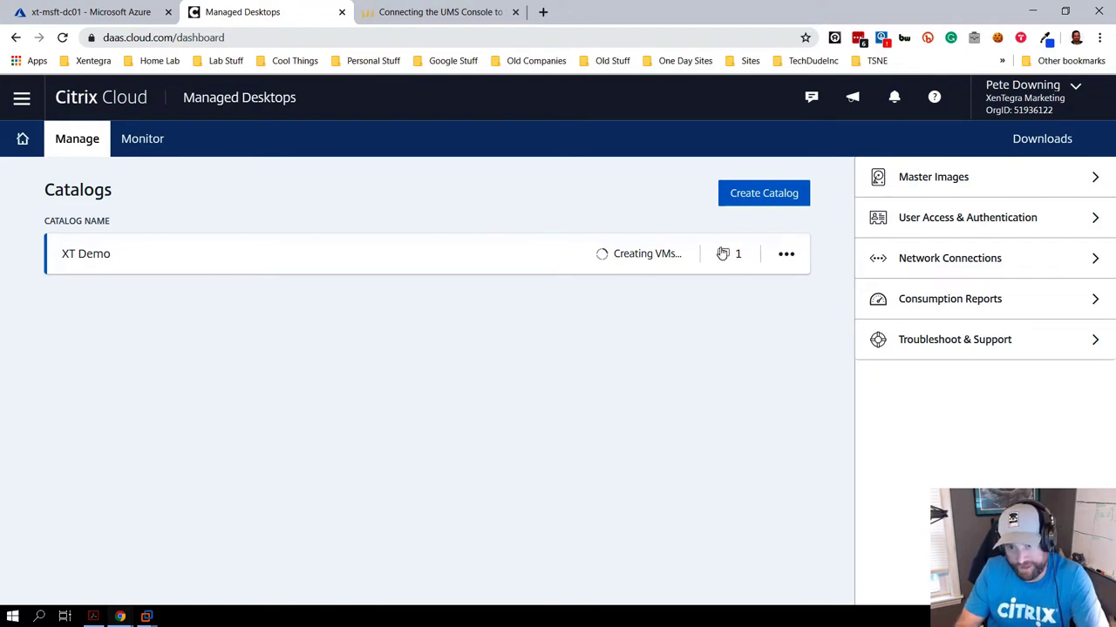
left_click(643, 251)
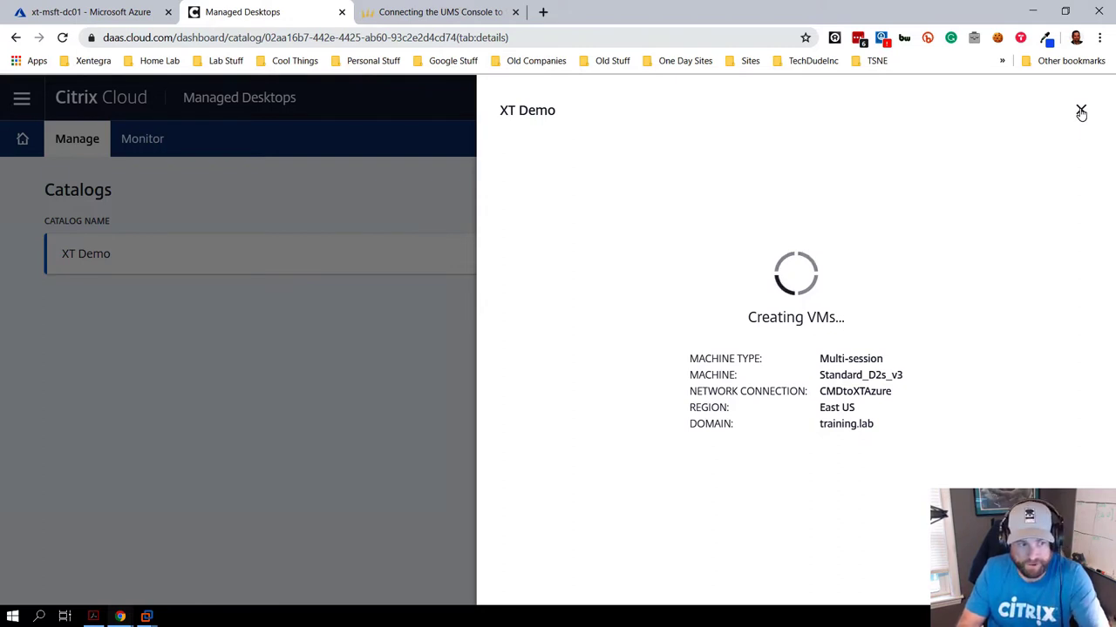
left_click(1080, 112)
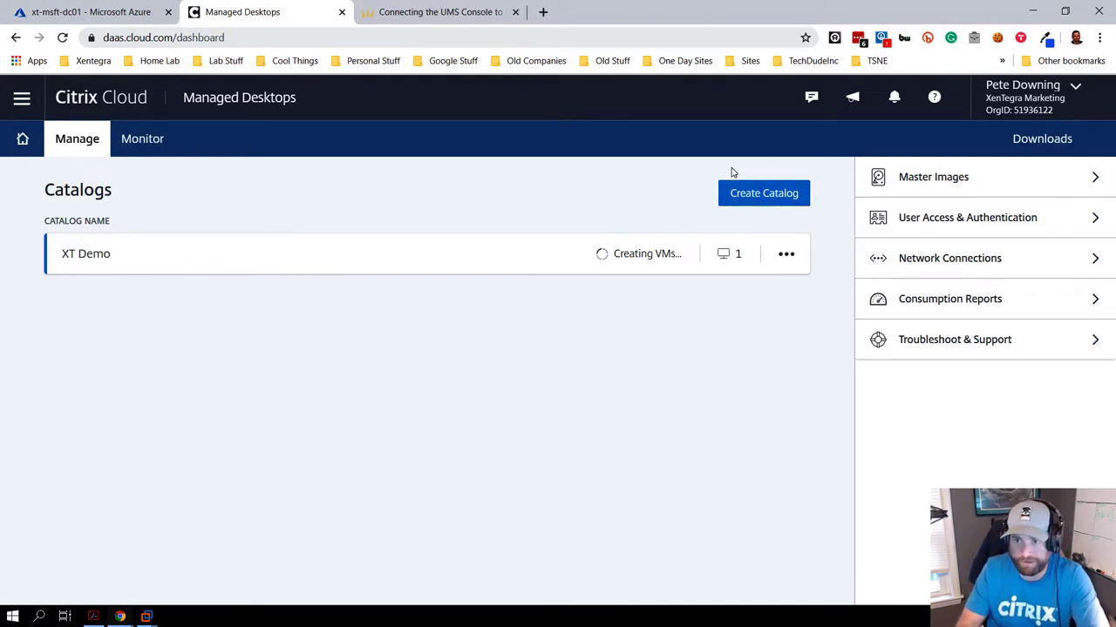
Step: Start a custom catalog of random pooled desktops using the CMDtoXTAzure network connection
left_click(765, 203)
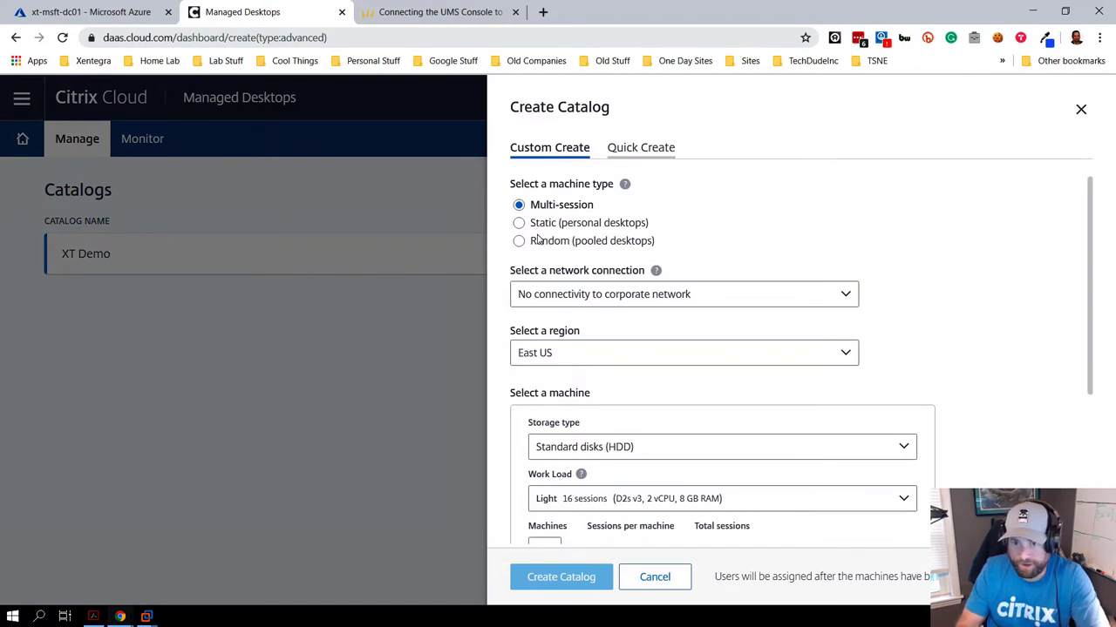
left_click(520, 242)
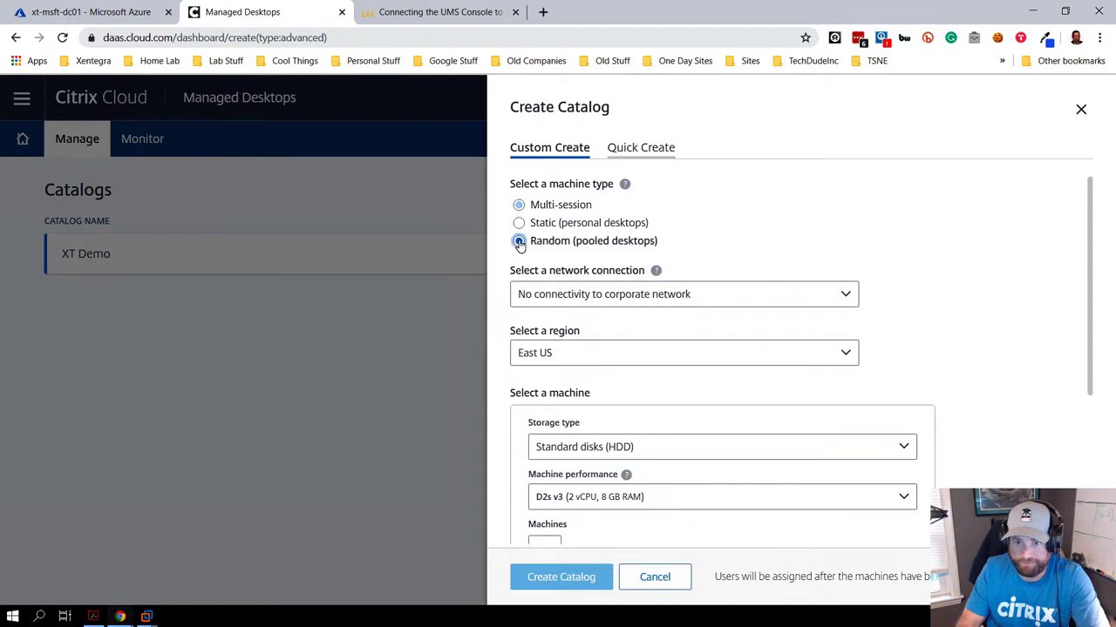
left_click(595, 300)
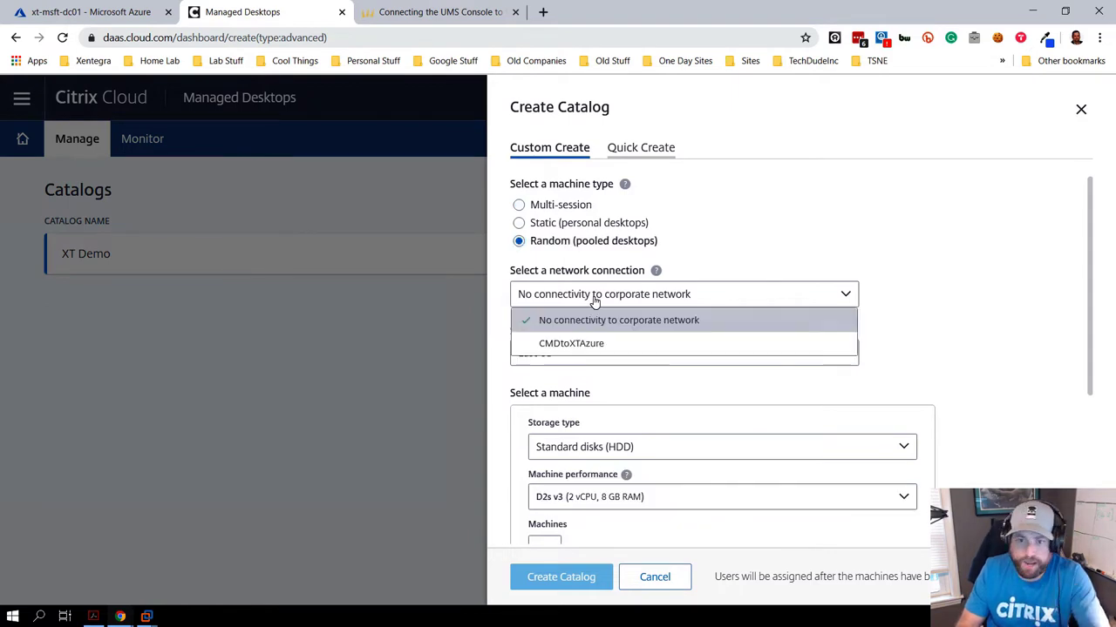
left_click(592, 296)
scroll(627, 336, "down", 3)
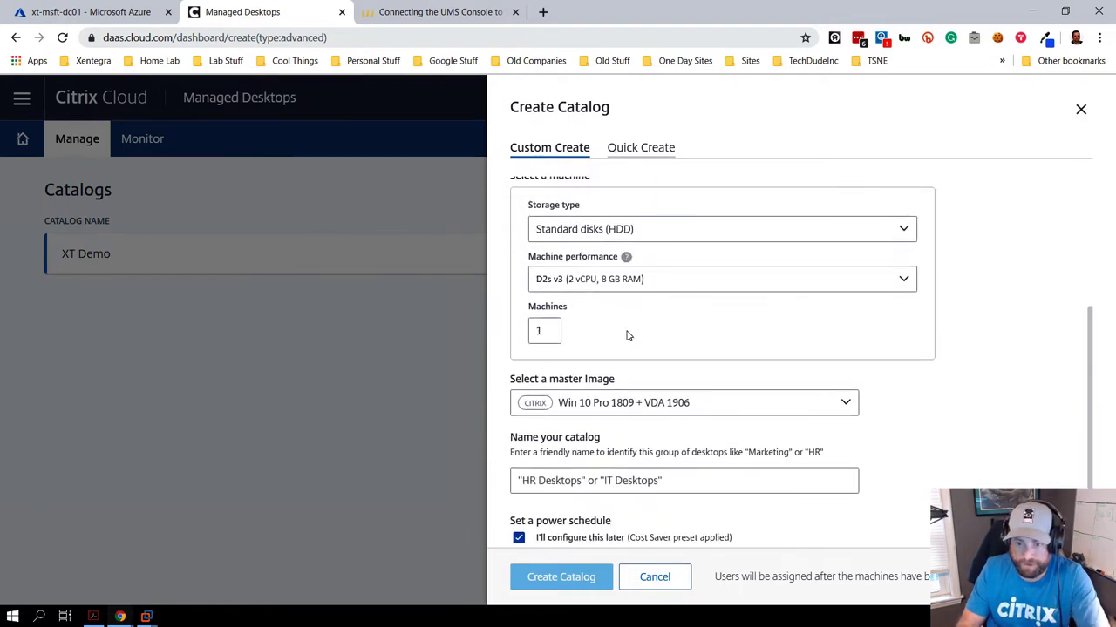
scroll(620, 328, "up", 3)
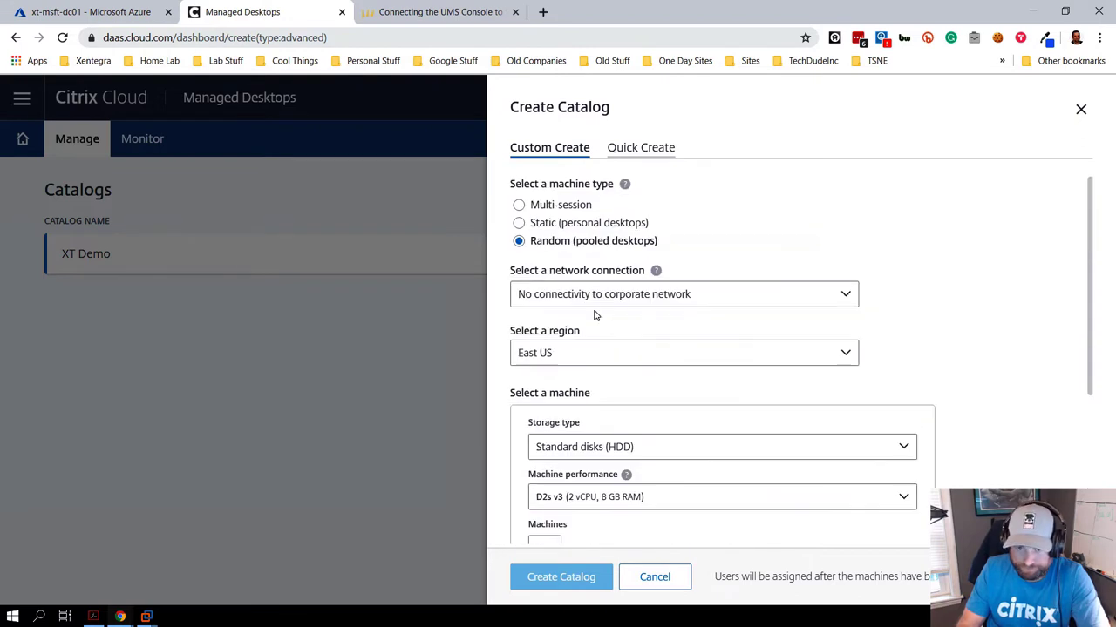
left_click(579, 297)
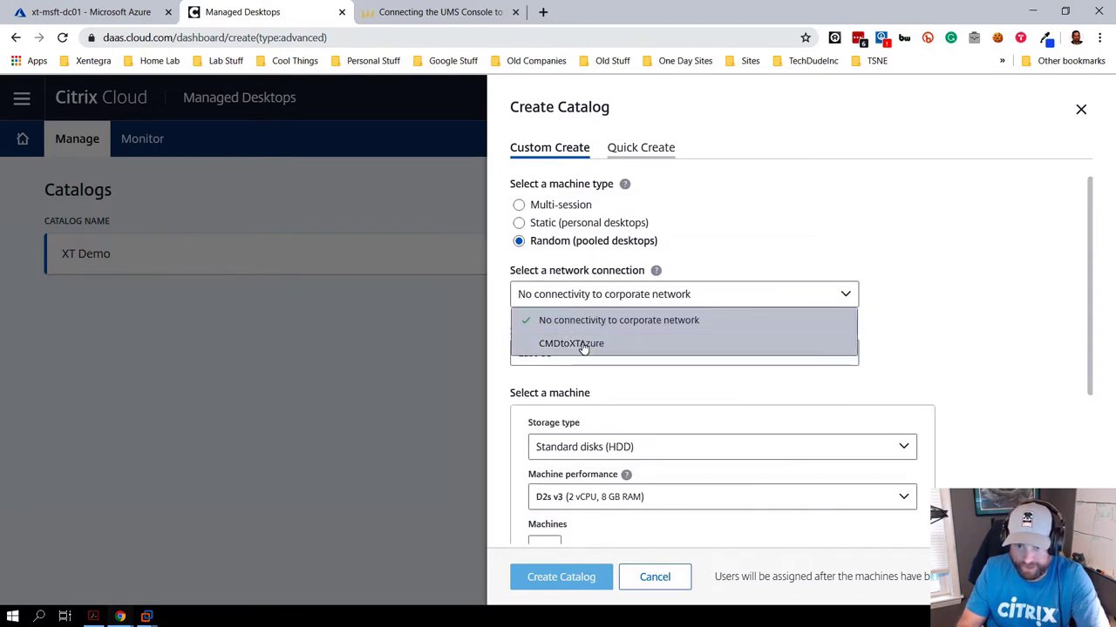
left_click(582, 344)
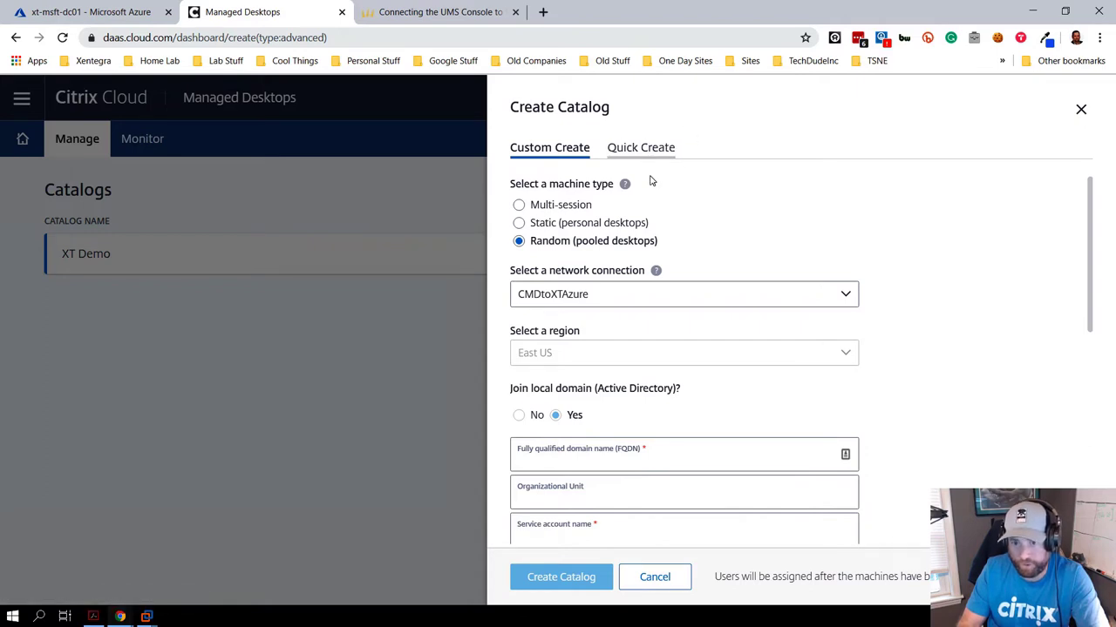
scroll(714, 261, "down", 2)
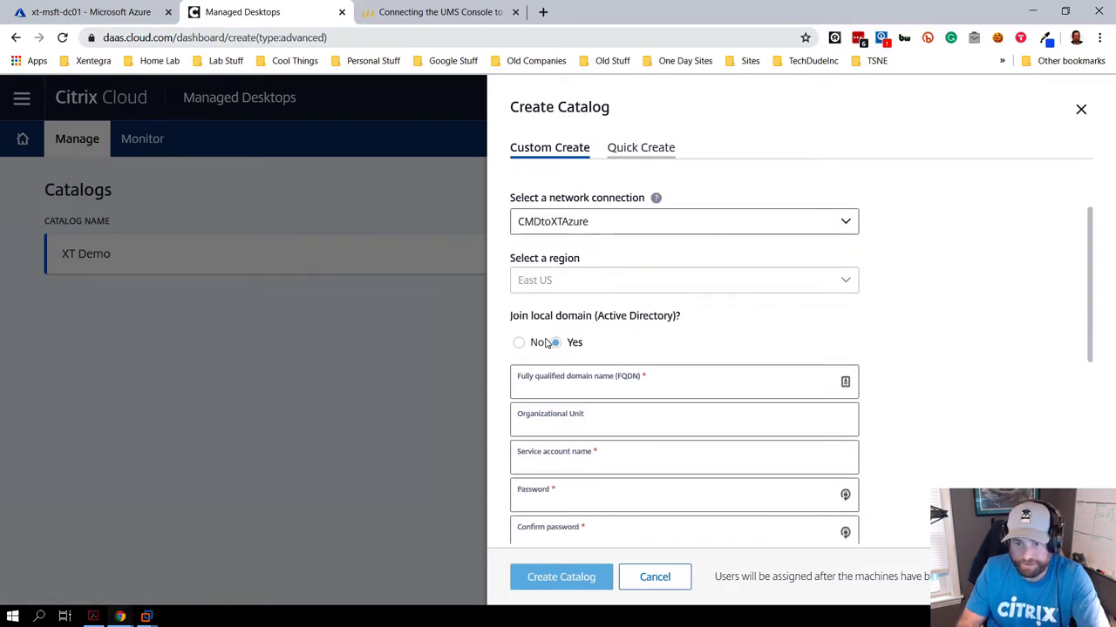
scroll(604, 330, "down", 3)
Step: Enter domain training.lab, the service account name, and its password with confirmation for domain join
left_click(566, 241)
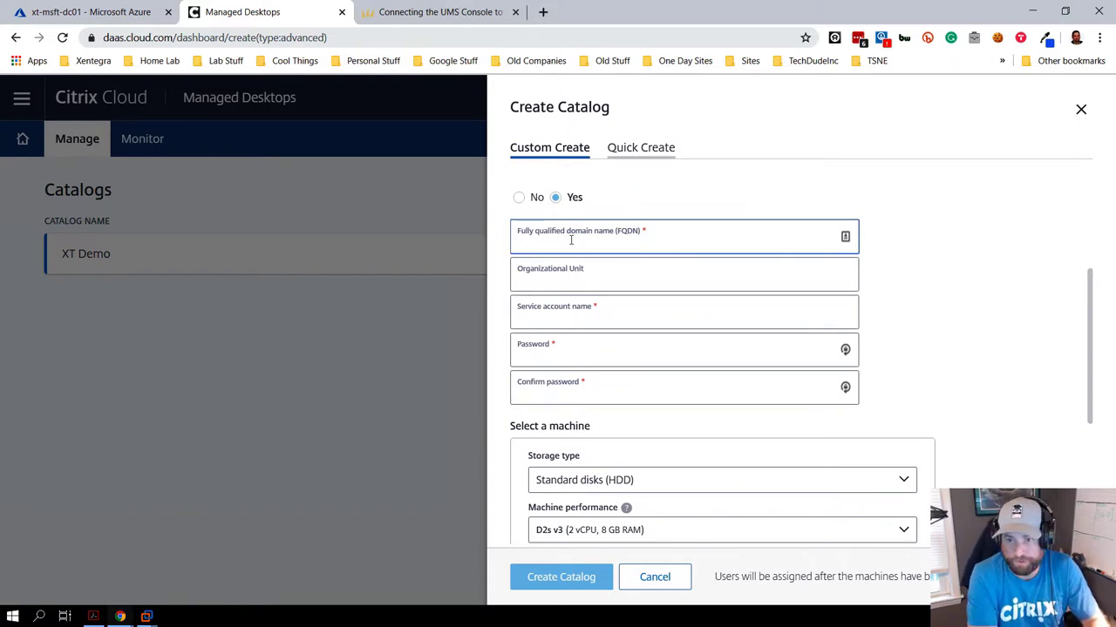
type("tra")
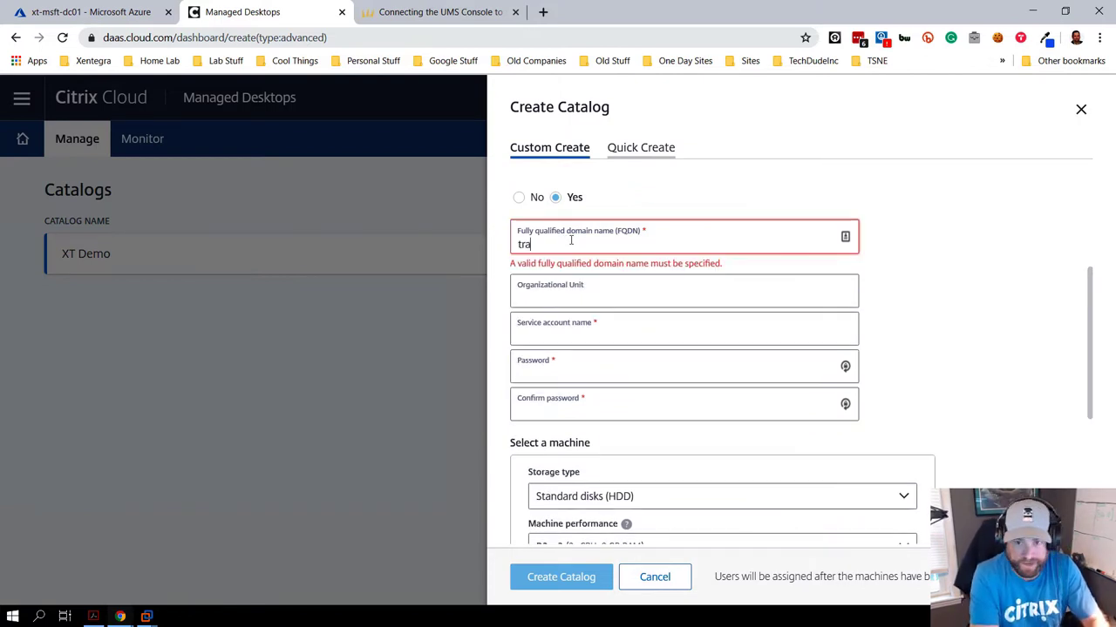
type("inin")
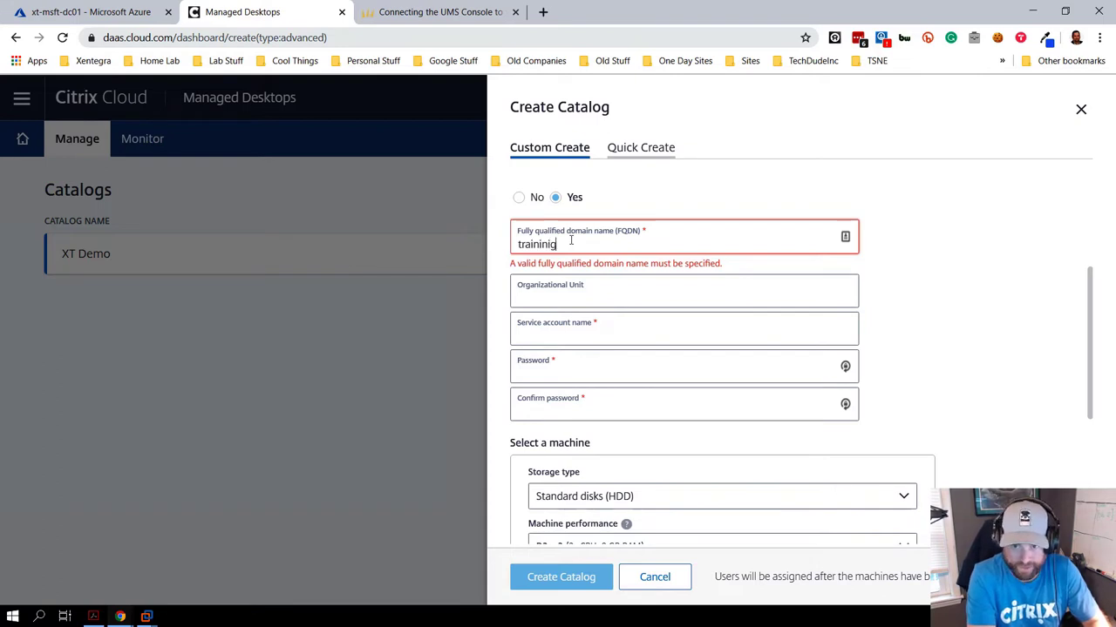
type("g")
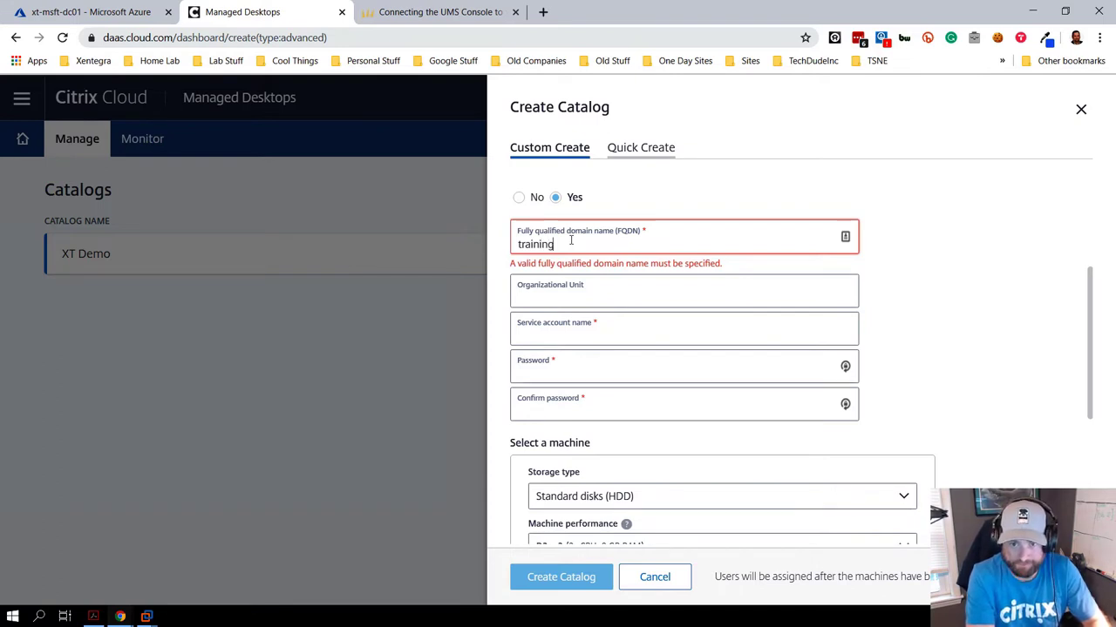
type(".lab")
key("Tab")
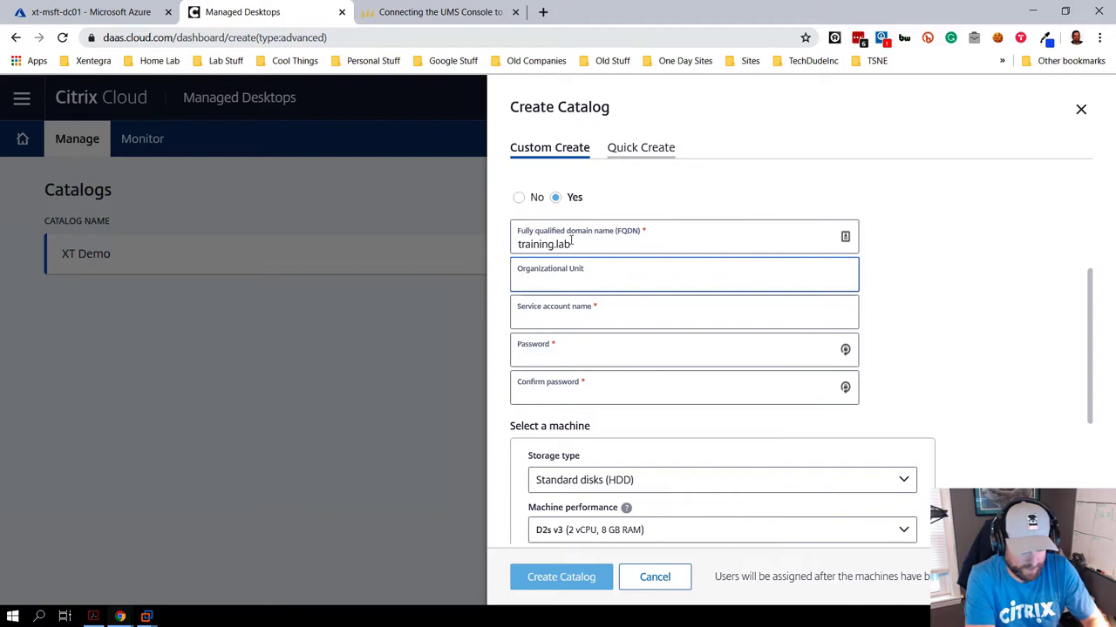
key("Tab")
type("demoa")
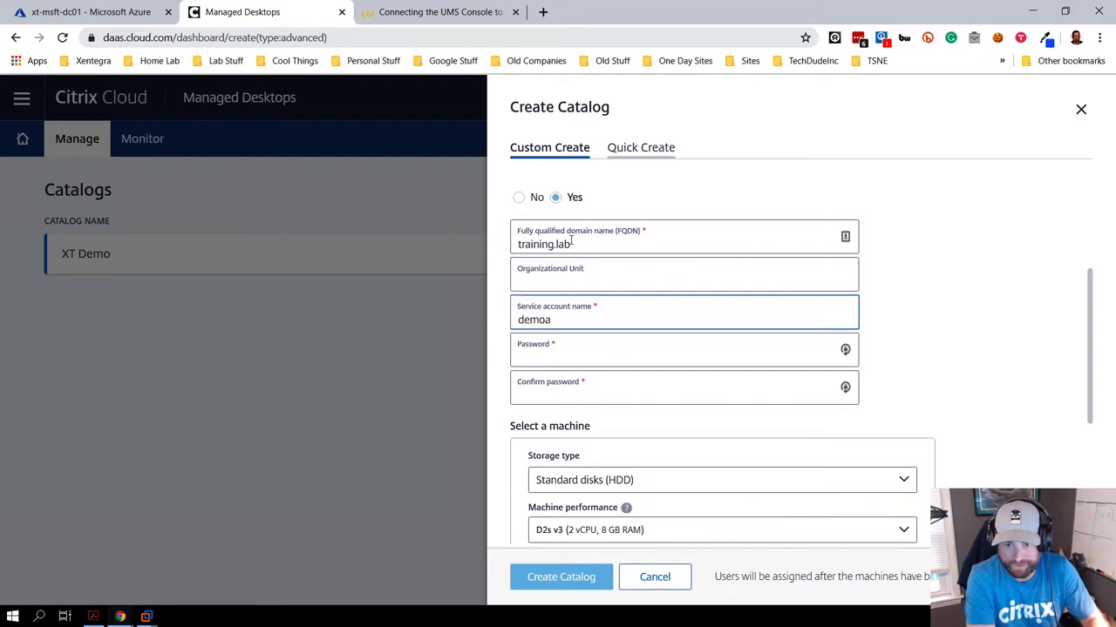
type("admin")
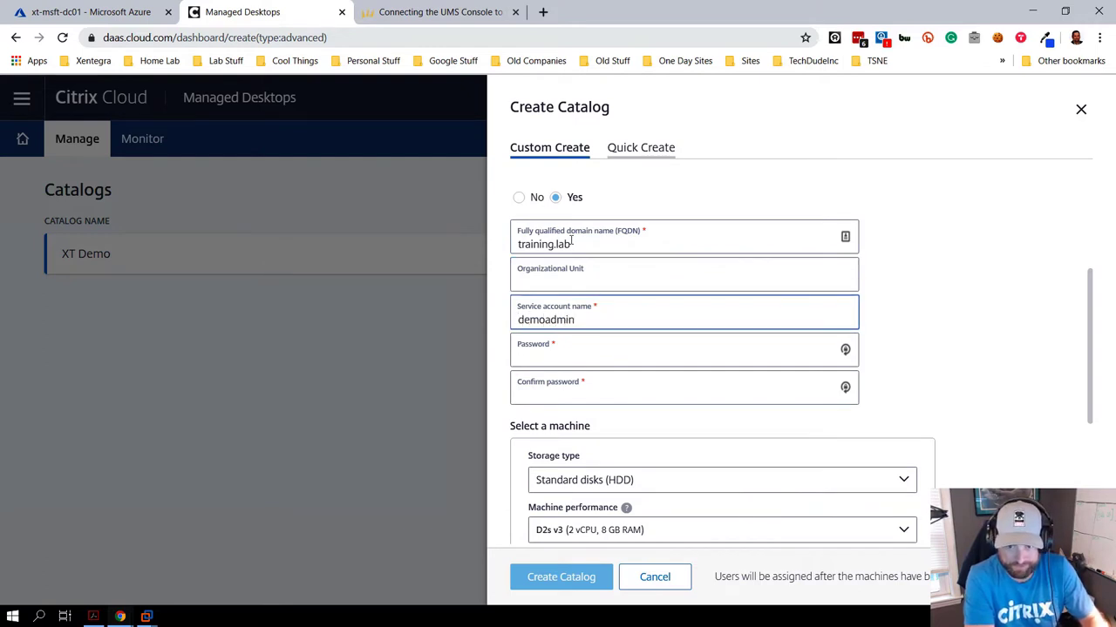
type("@")
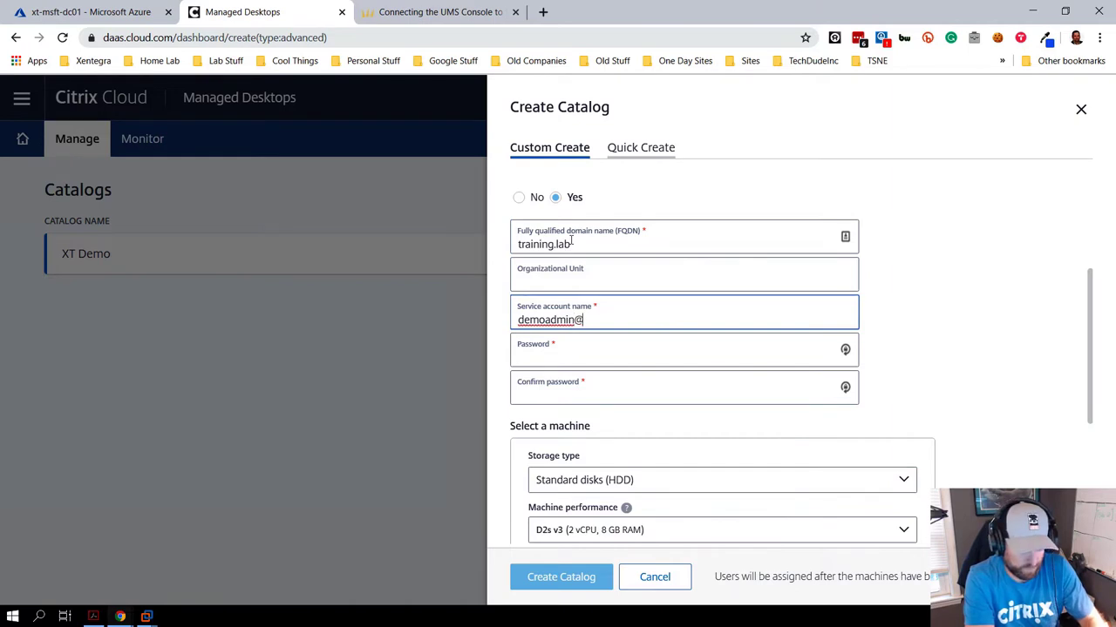
type("train")
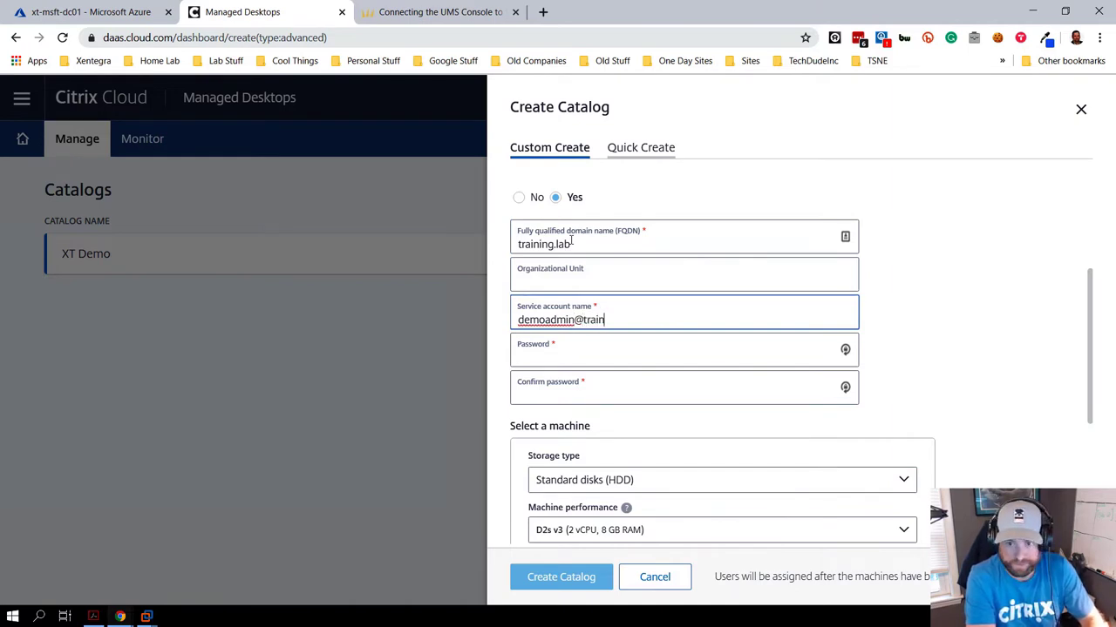
type("ing.lab")
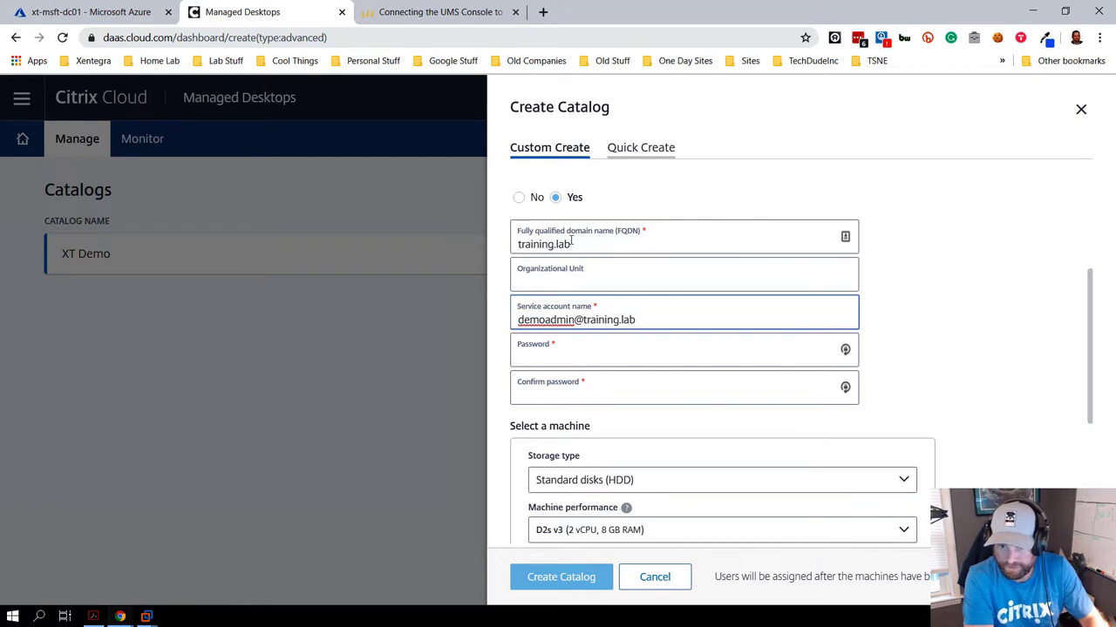
key("Tab")
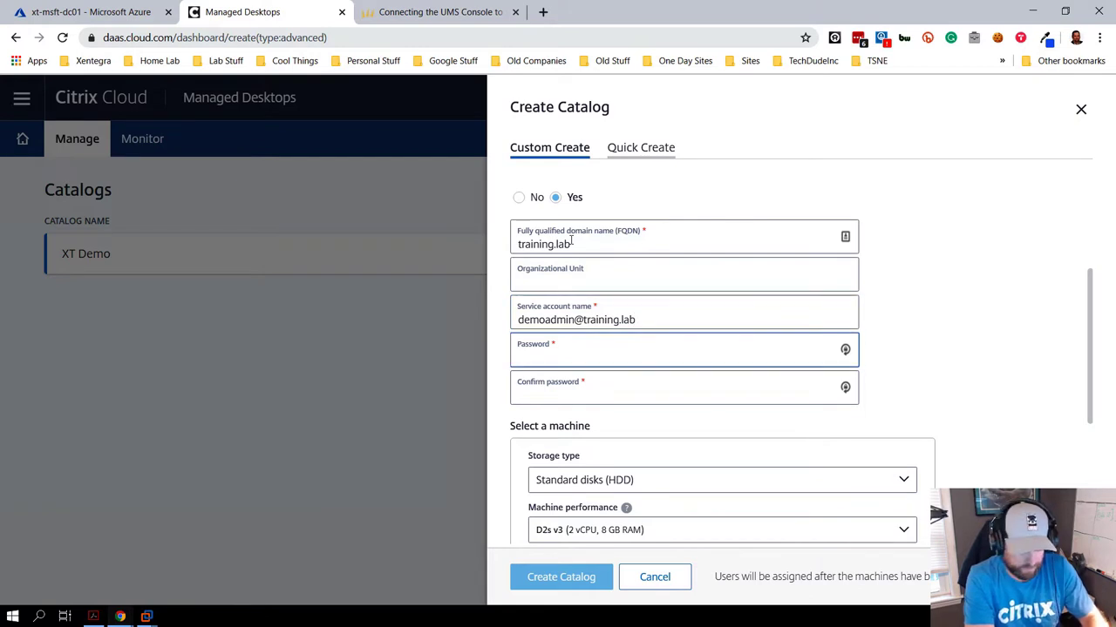
type("P@ssw0rd1234")
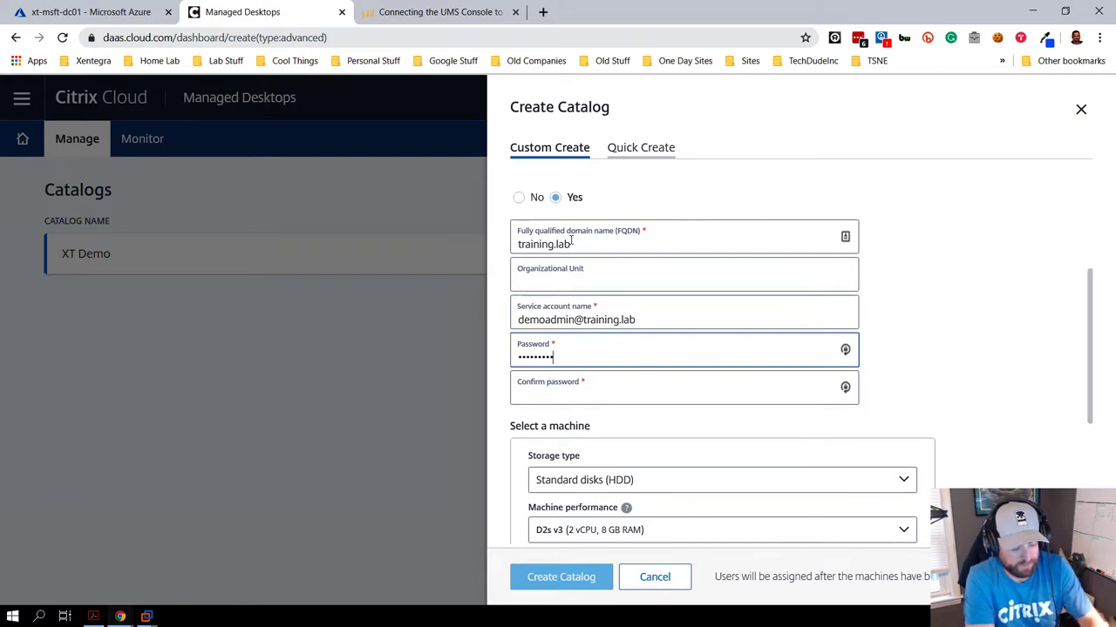
key("Tab")
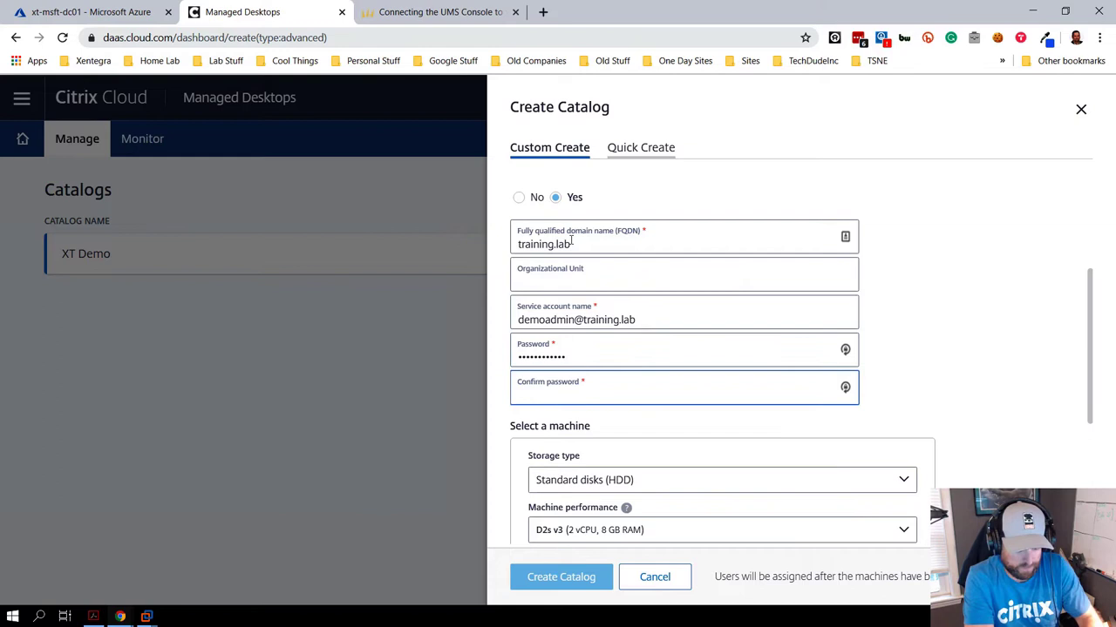
type("P@ssw0rd1234")
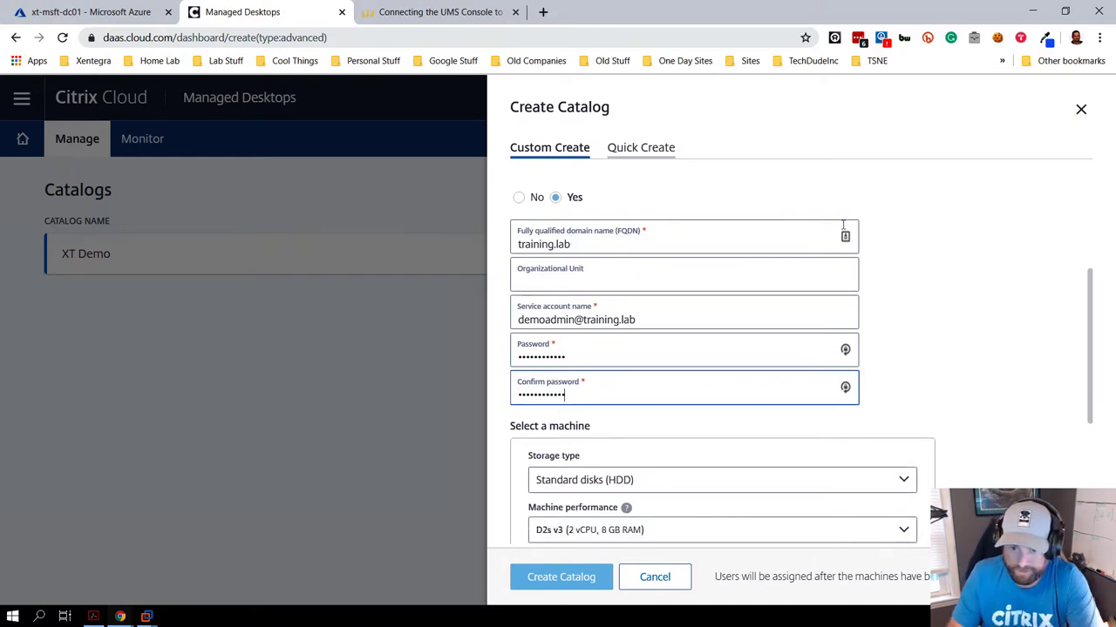
Step: Keep Standard HDD storage and choose B2s (2 vCPU, 4 GB RAM) machine performance
scroll(658, 269, "down", 2)
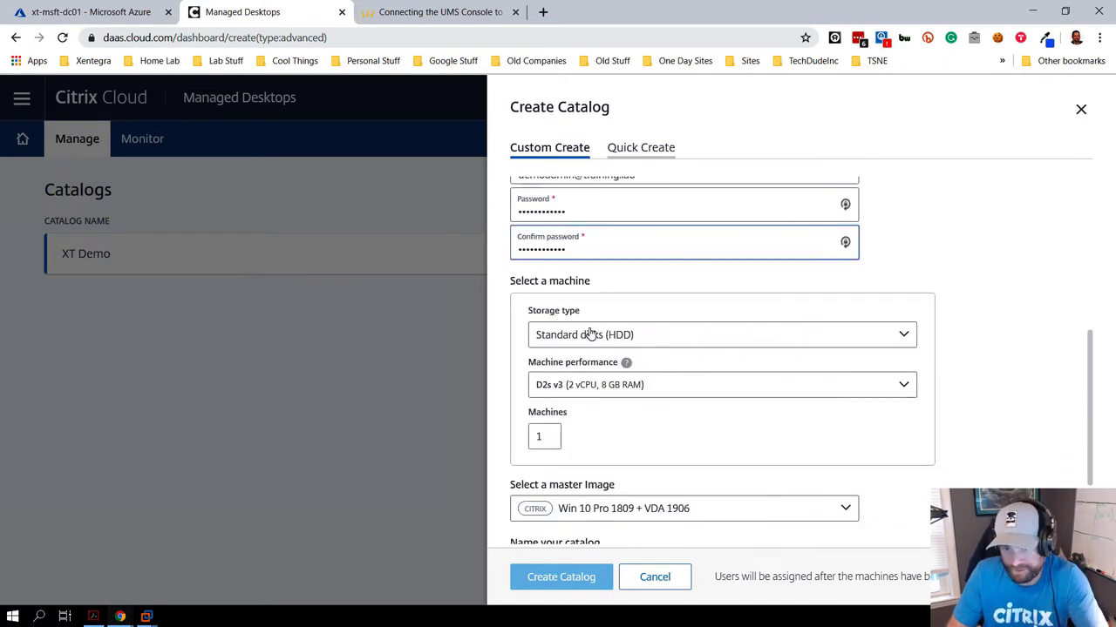
left_click(641, 339)
left_click(619, 365)
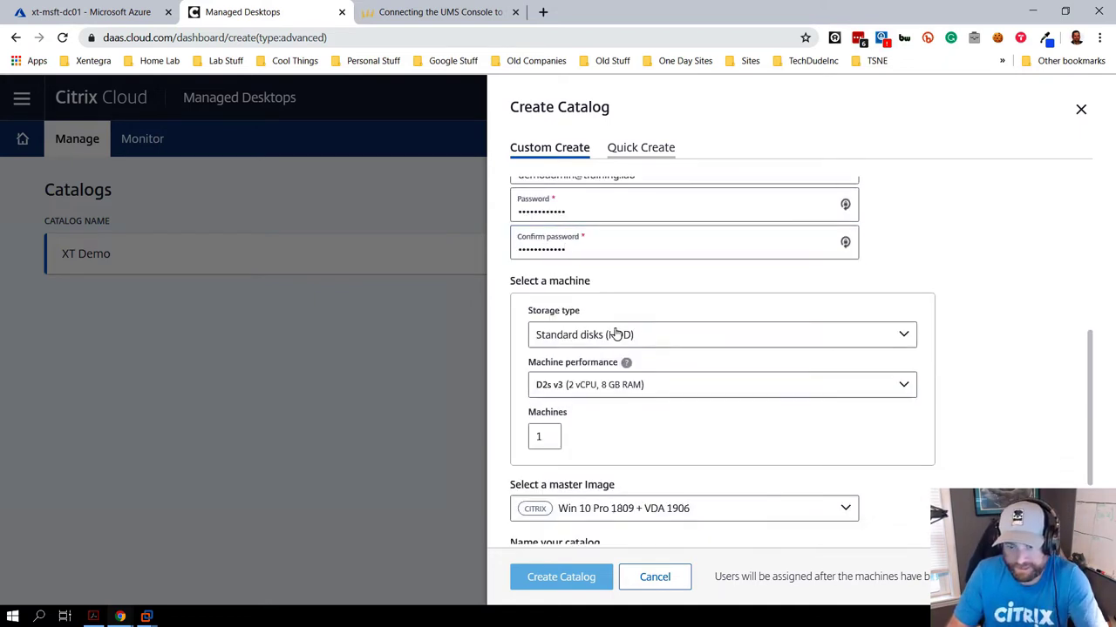
left_click(579, 392)
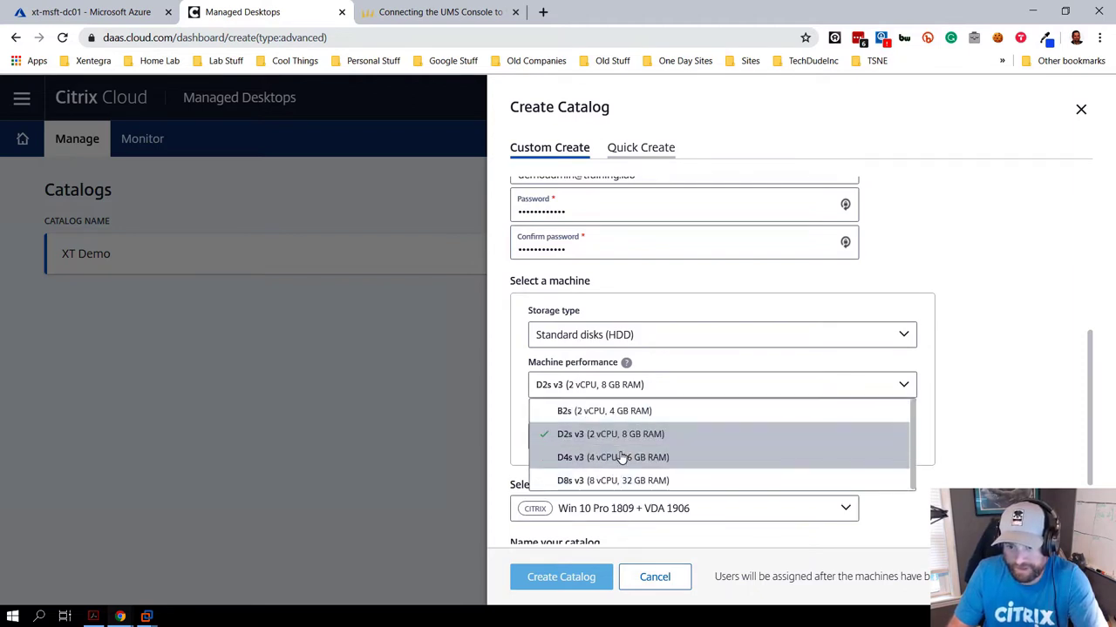
left_click(613, 414)
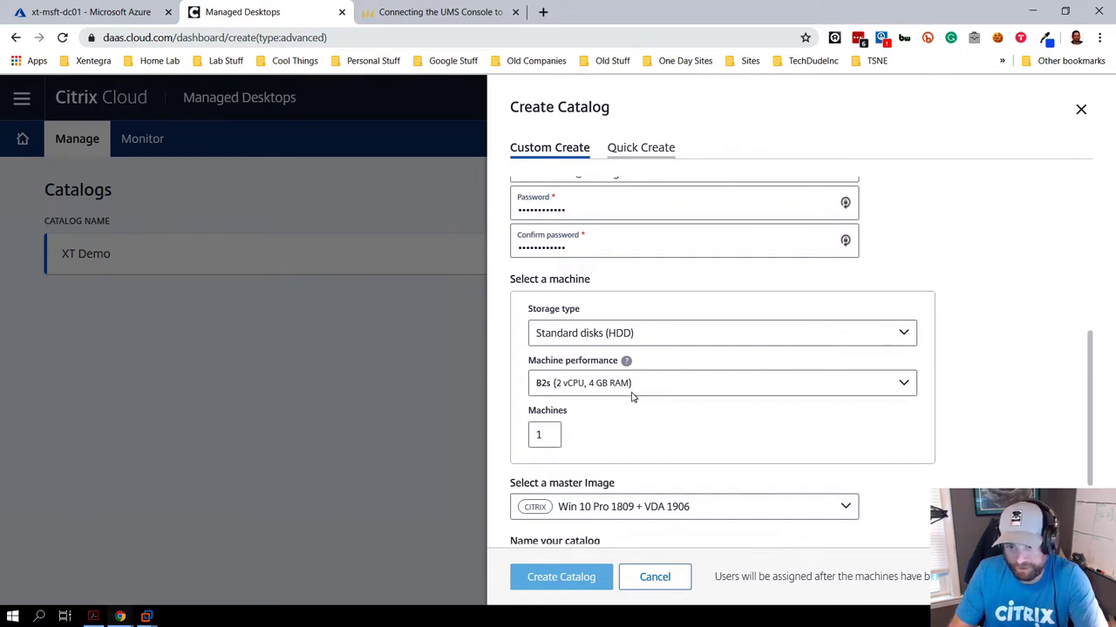
Step: Set the number of machines to 1 after 5 proves over the limit
scroll(634, 396, "down", 3)
left_click(543, 298)
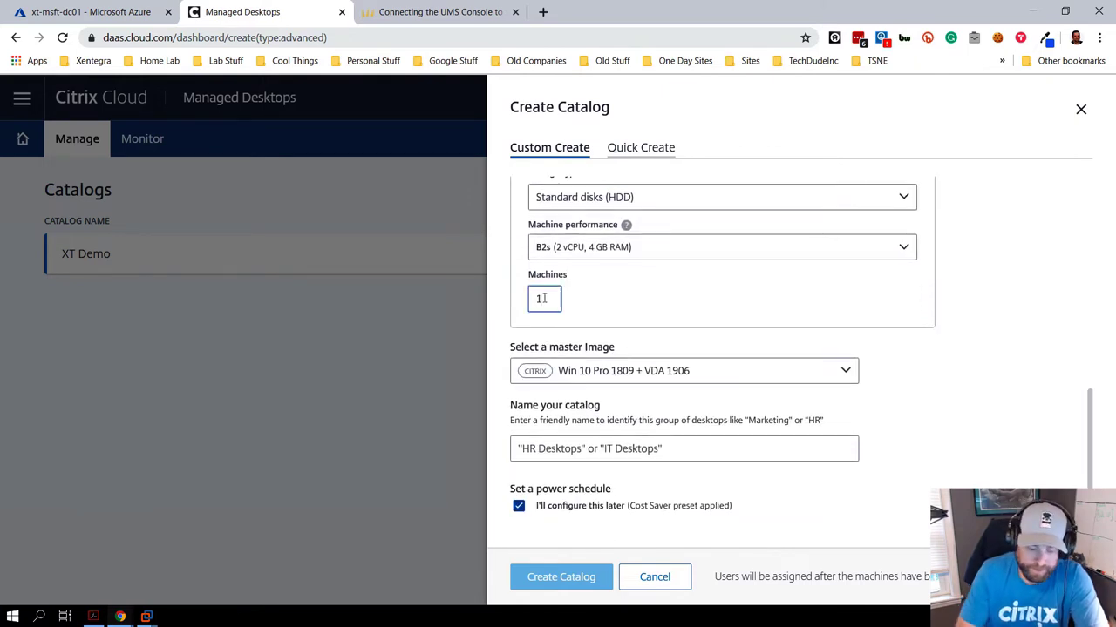
key("BackSpace")
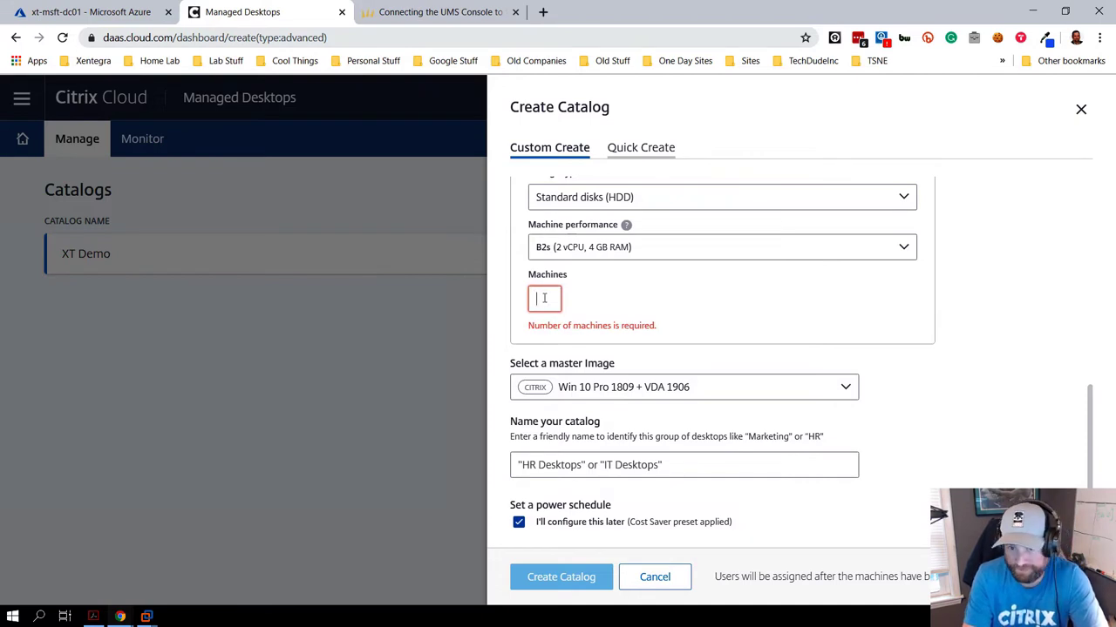
type("5")
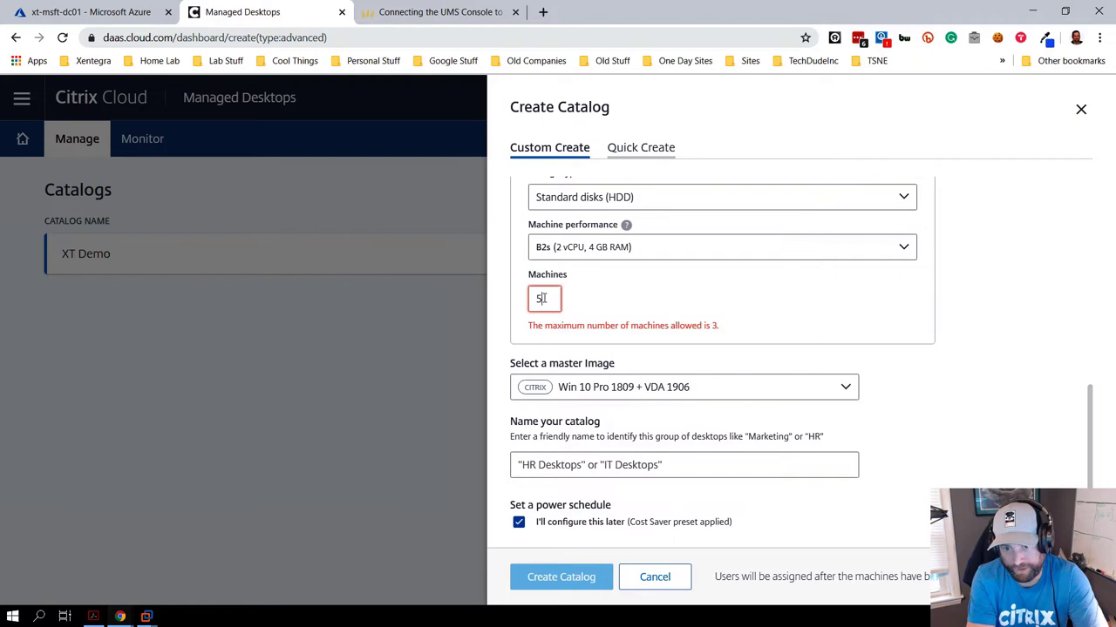
key("BackSpace")
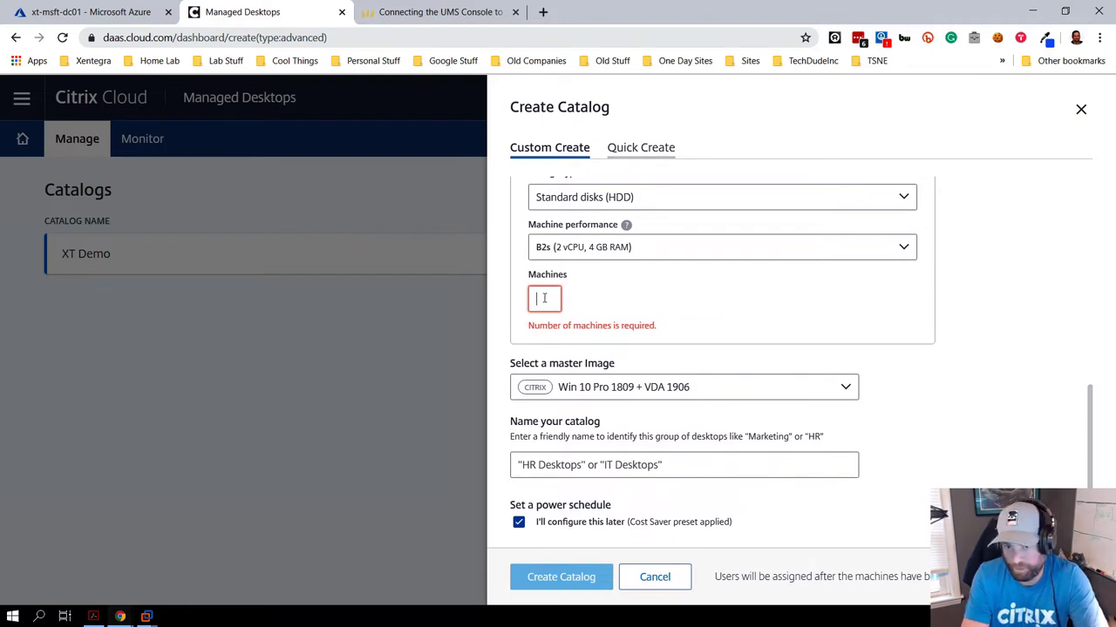
type("1")
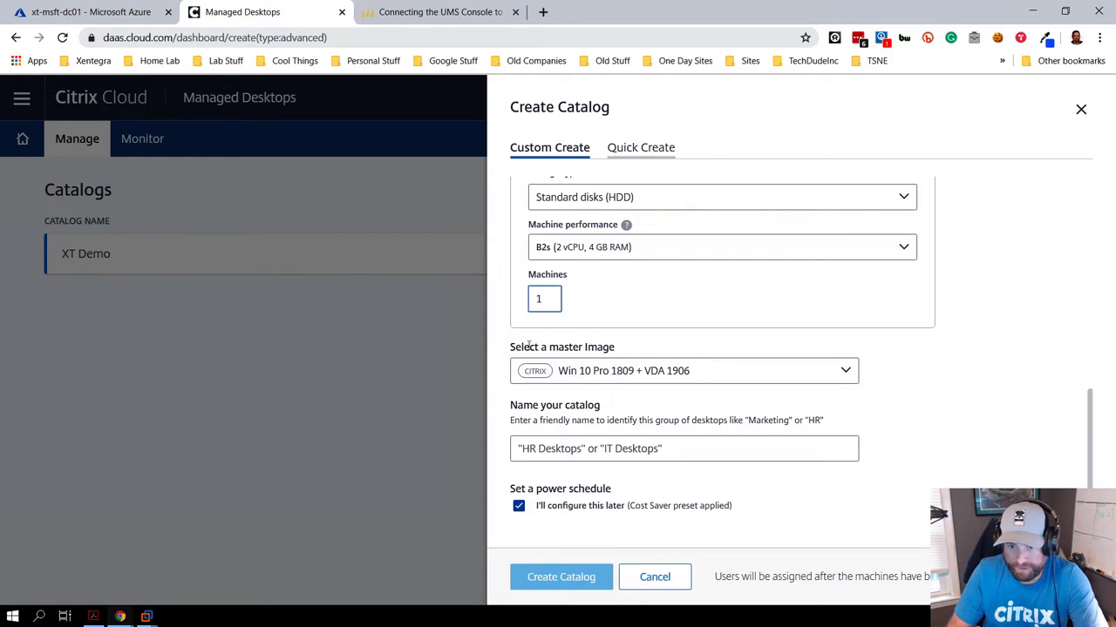
Step: Keep the Win 10 Pro 1809 + VDA 1906 master image and name the catalog XT Pooled
left_click(582, 373)
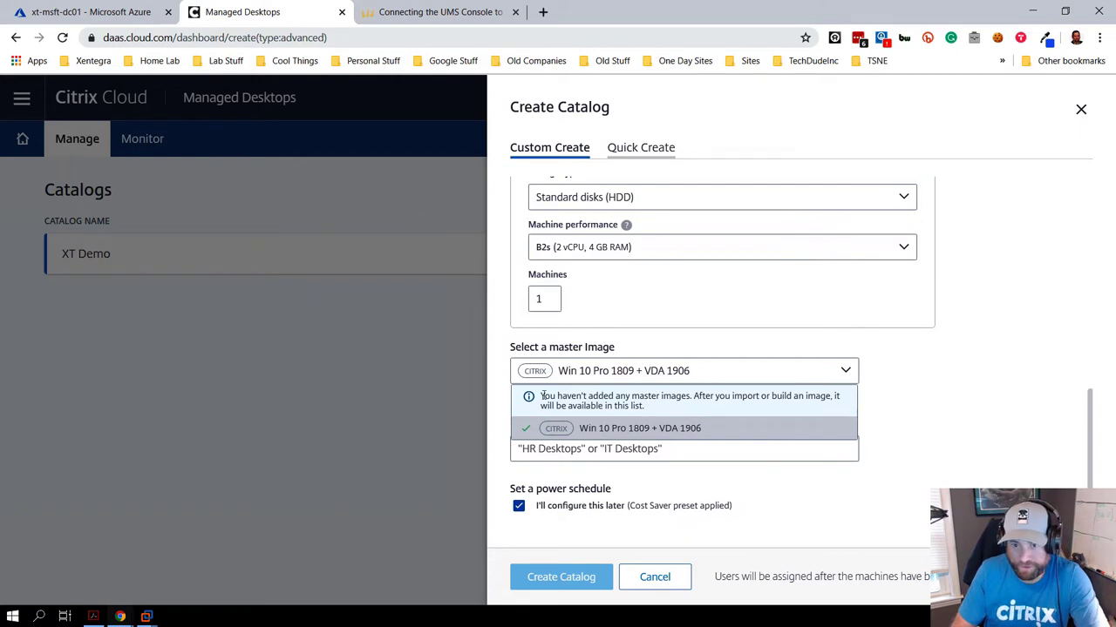
left_click(660, 493)
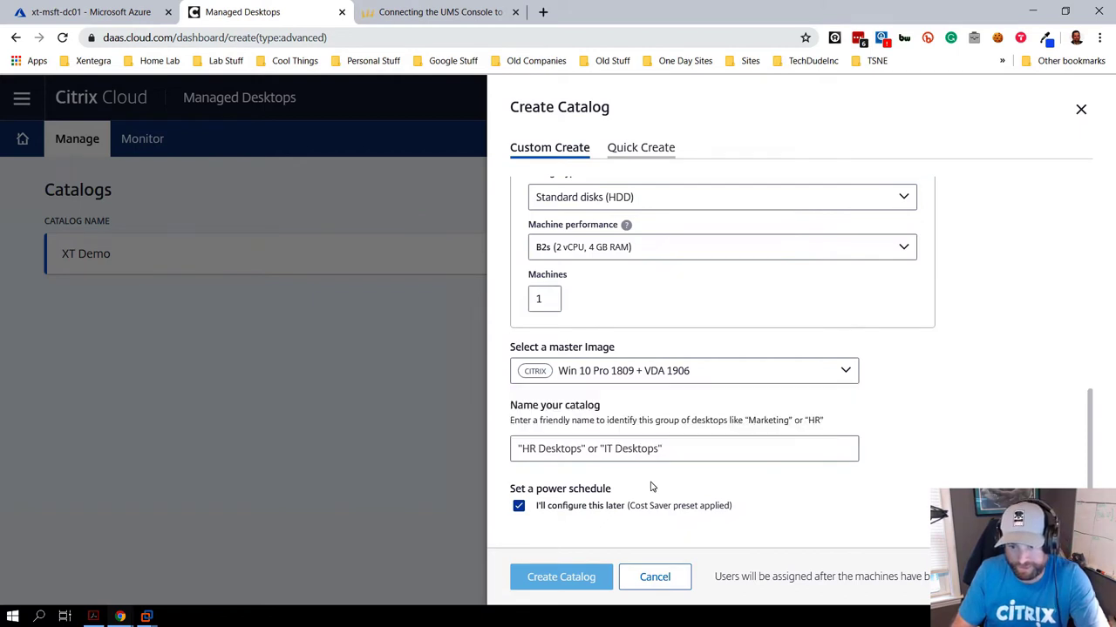
left_click(594, 449)
type("XT Pooled")
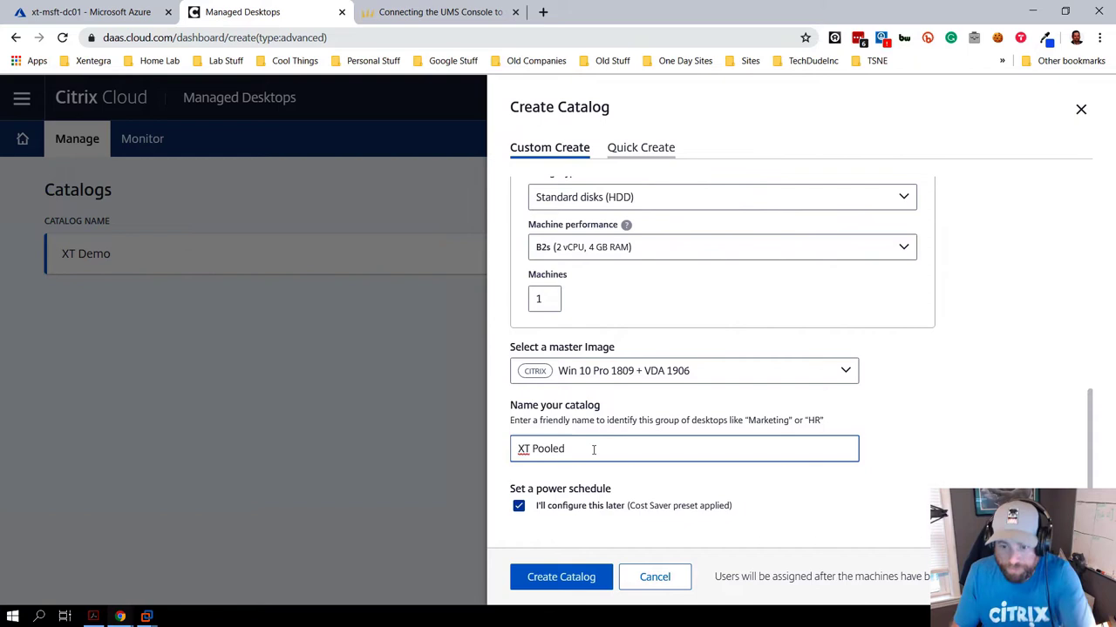
Step: Configure the power schedule now and review the Cost Saver work-hours and after-hours settings
left_click(518, 508)
scroll(685, 443, "down", 3)
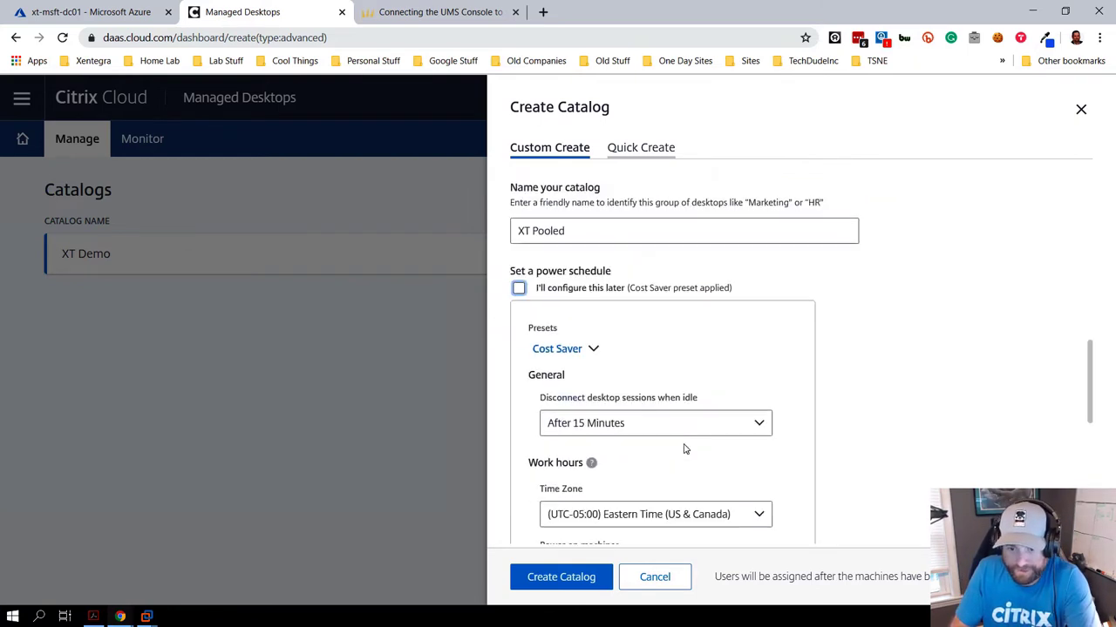
scroll(648, 358, "down", 2)
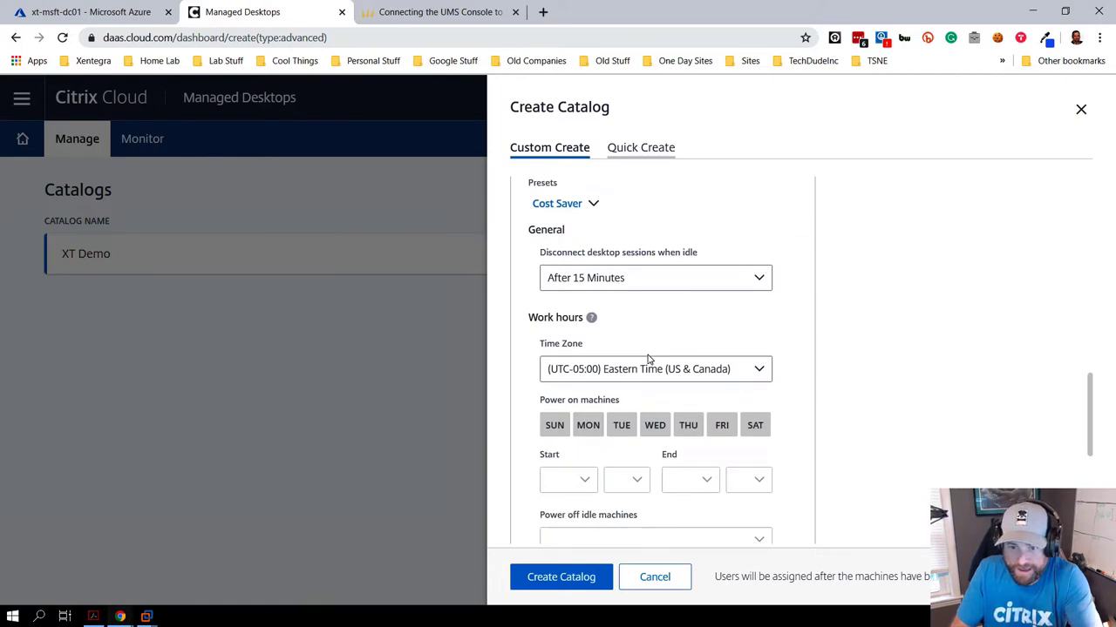
scroll(647, 358, "down", 5)
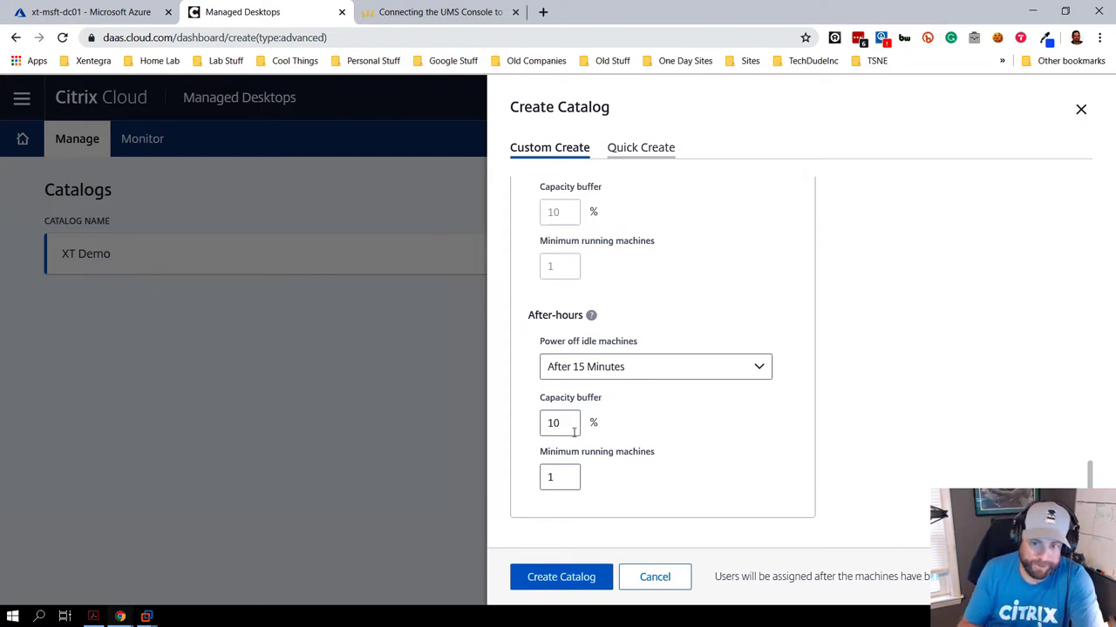
scroll(693, 347, "up", 7)
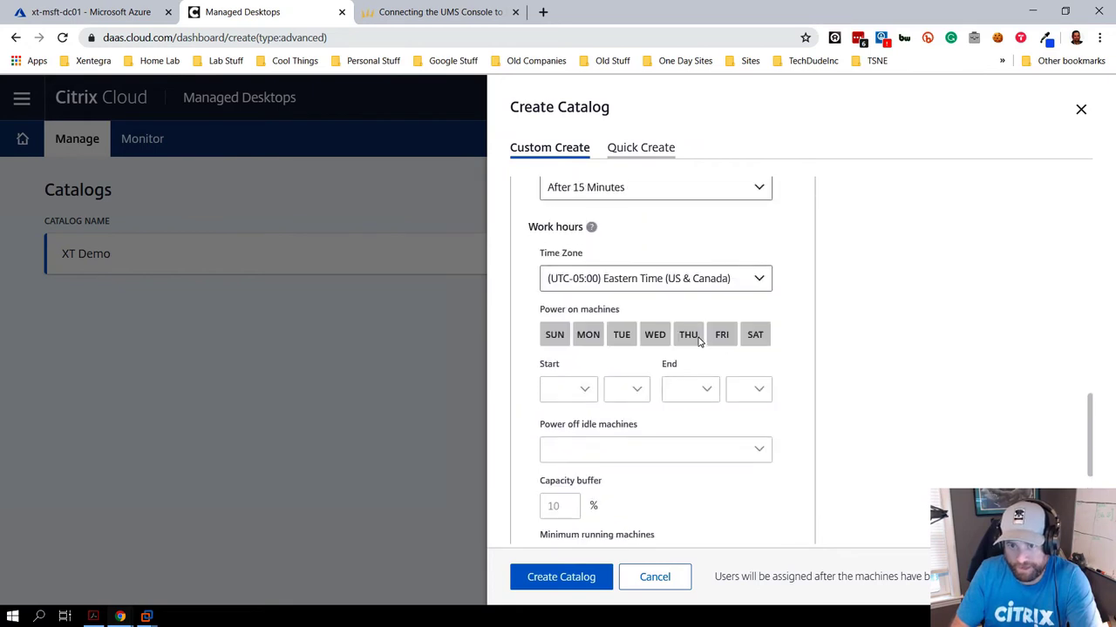
scroll(697, 343, "up", 2)
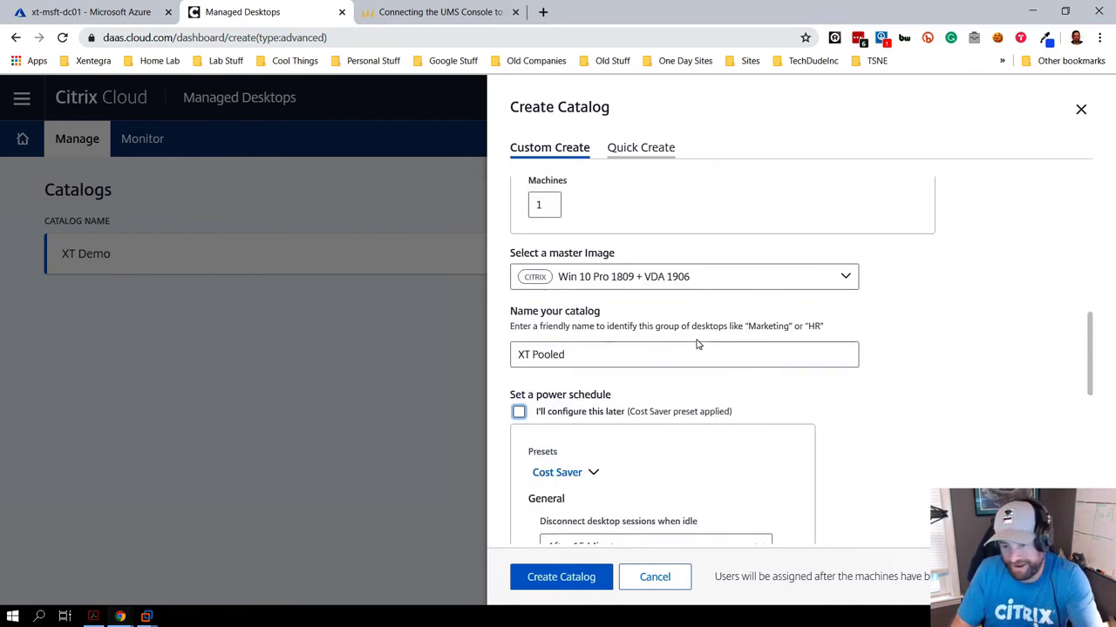
scroll(698, 345, "down", 4)
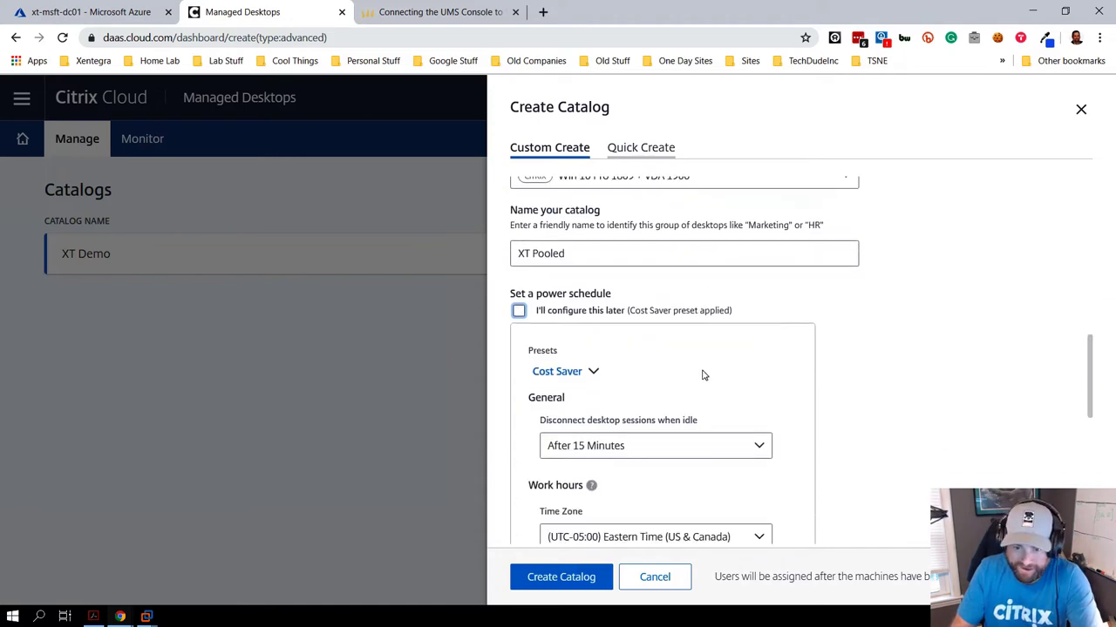
scroll(703, 374, "up", 7)
scroll(705, 392, "up", 4)
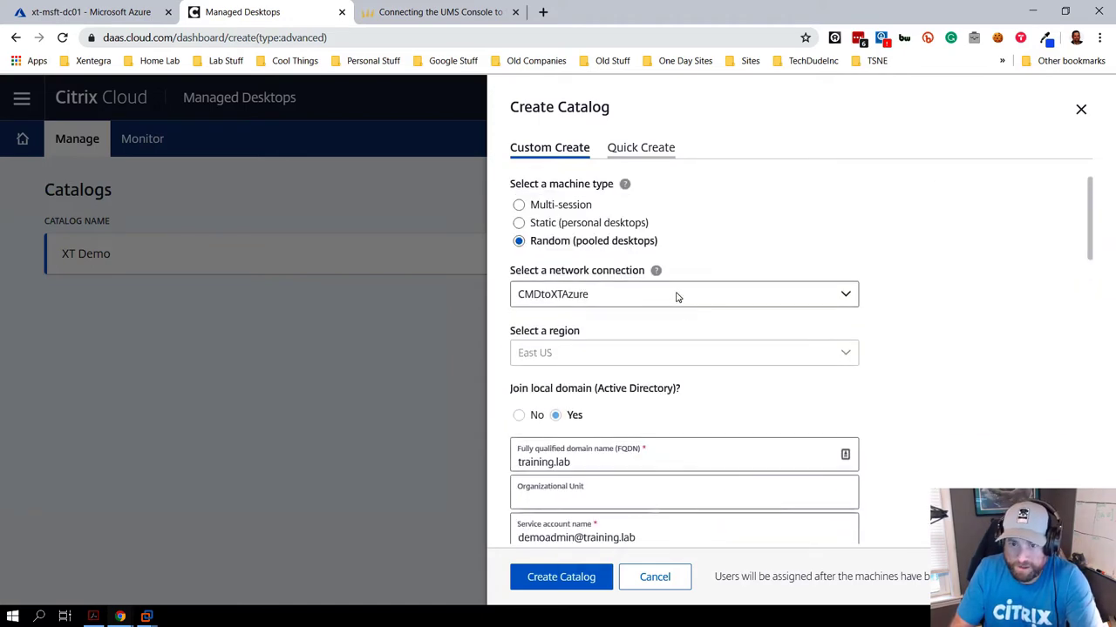
mouse_move(655, 272)
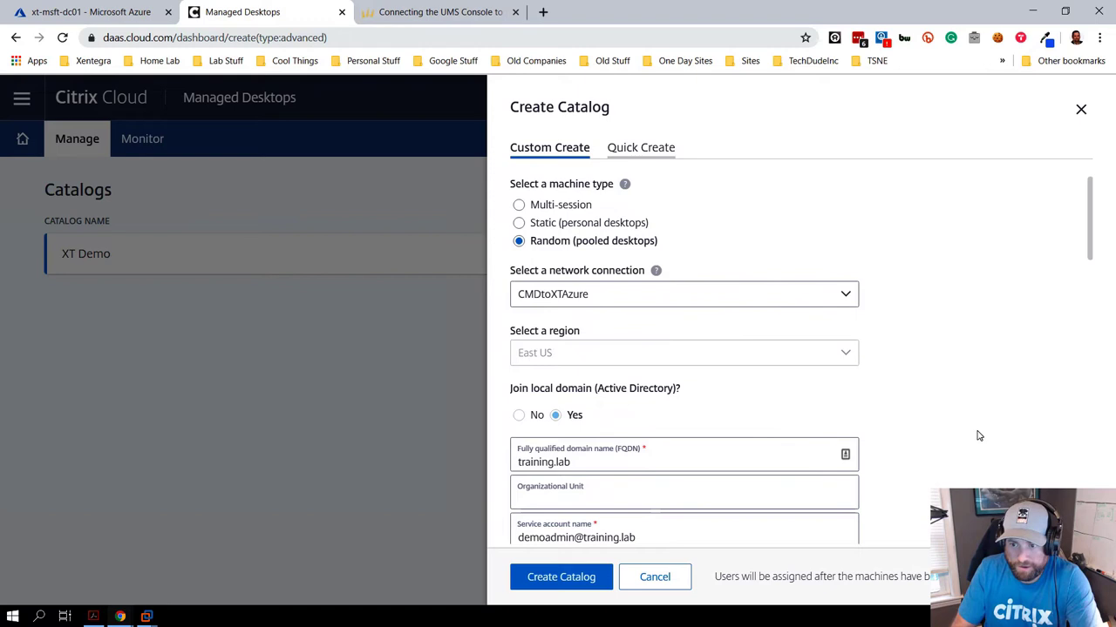
Step: Create the XT Pooled catalog and view its details: 1 machine, 0 registered
left_click(577, 584)
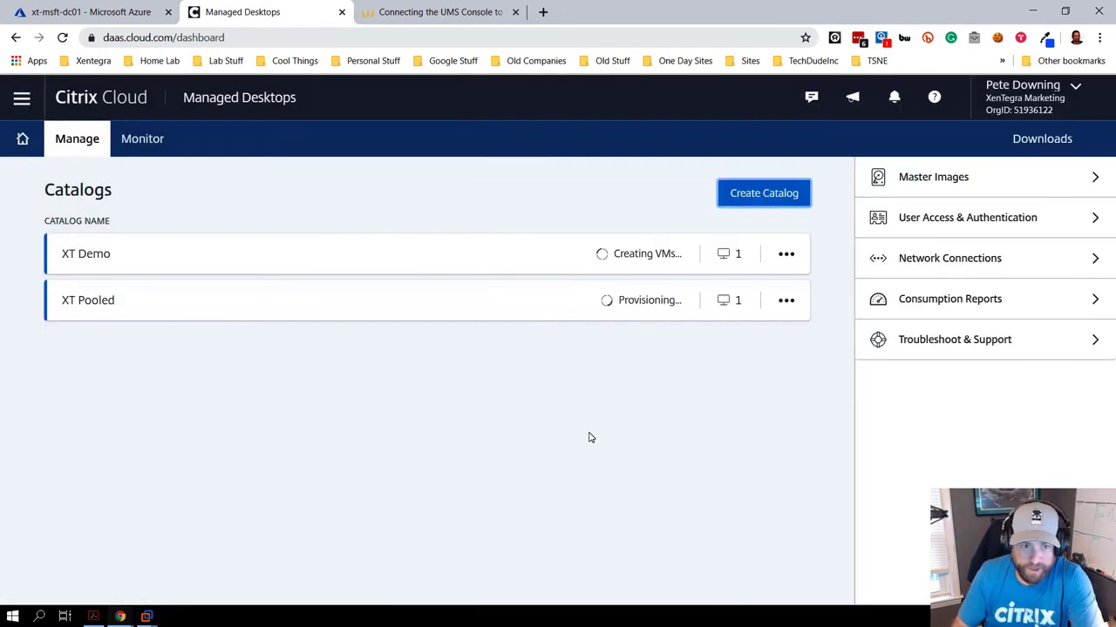
left_click(649, 304)
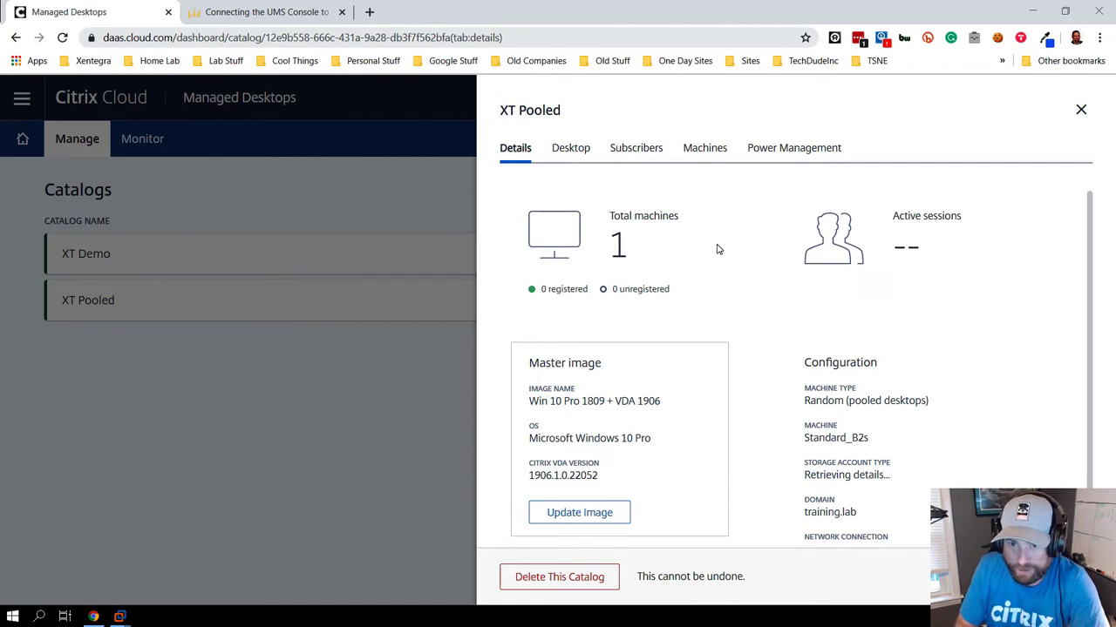
scroll(715, 261, "down", 1)
scroll(724, 414, "up", 1)
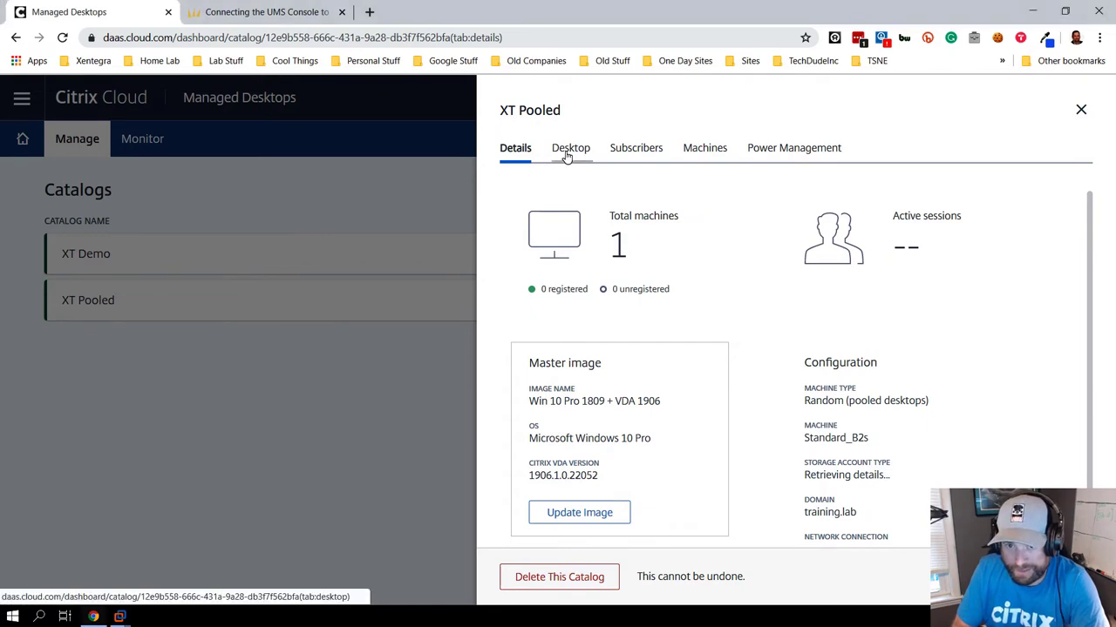
left_click(567, 155)
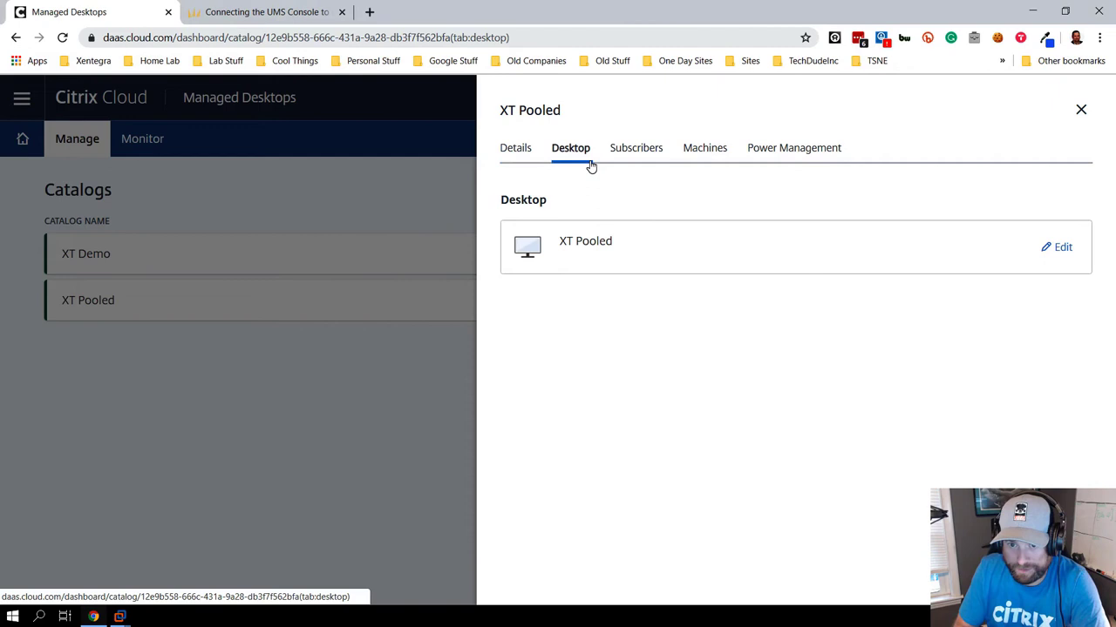
left_click(1063, 249)
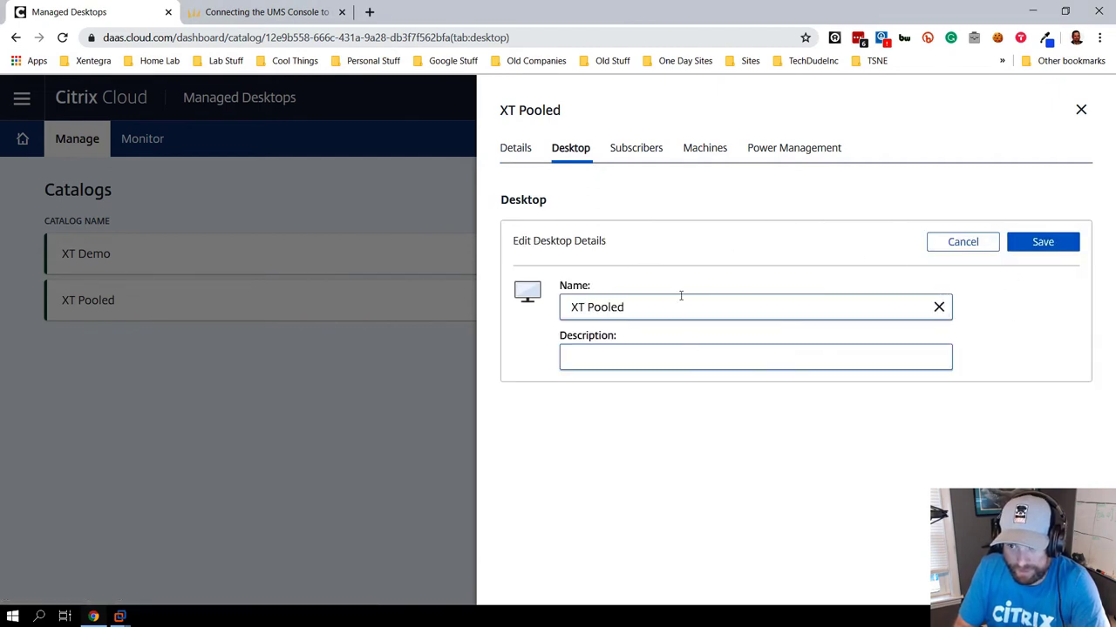
left_click(966, 243)
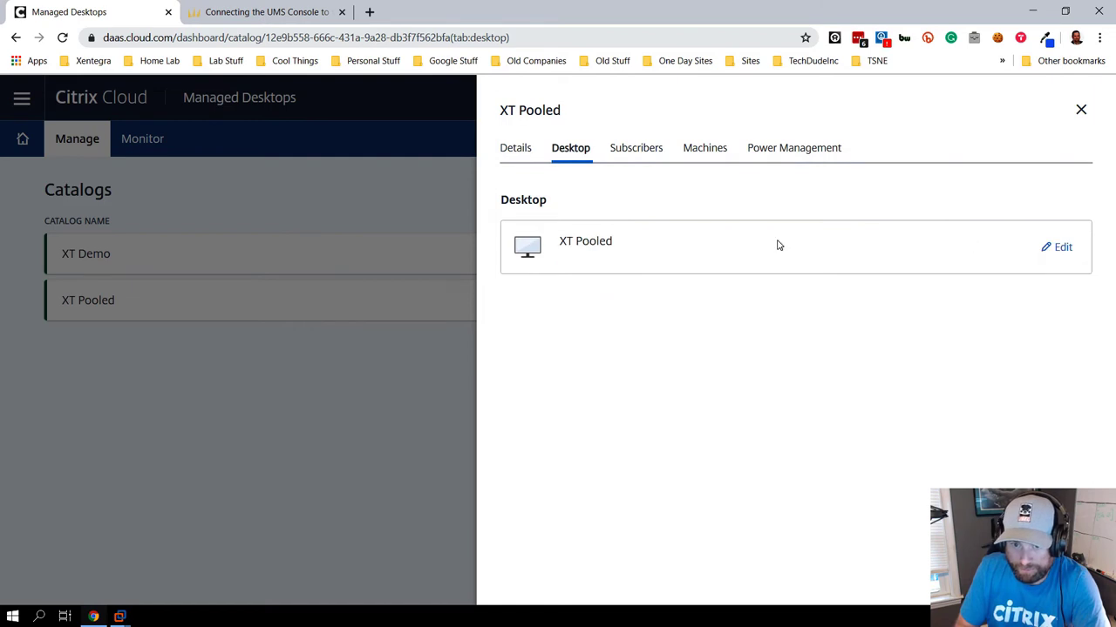
left_click(512, 150)
scroll(728, 342, "down", 1)
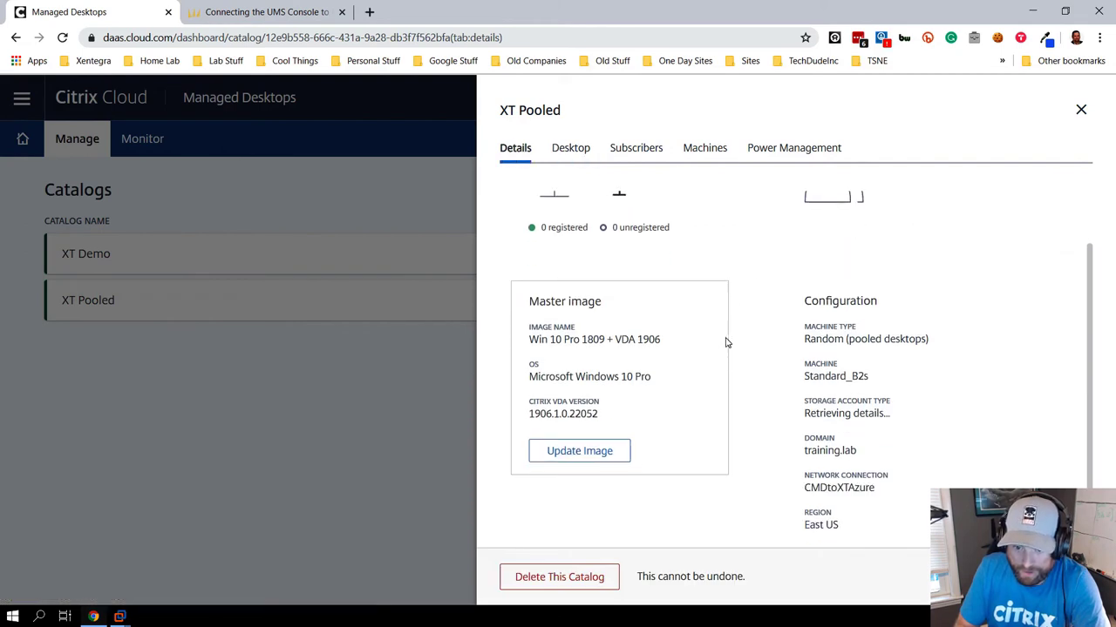
Step: Search 'domain' and subscribe the Domain Admins and Domain Users groups to XT Pooled
left_click(631, 150)
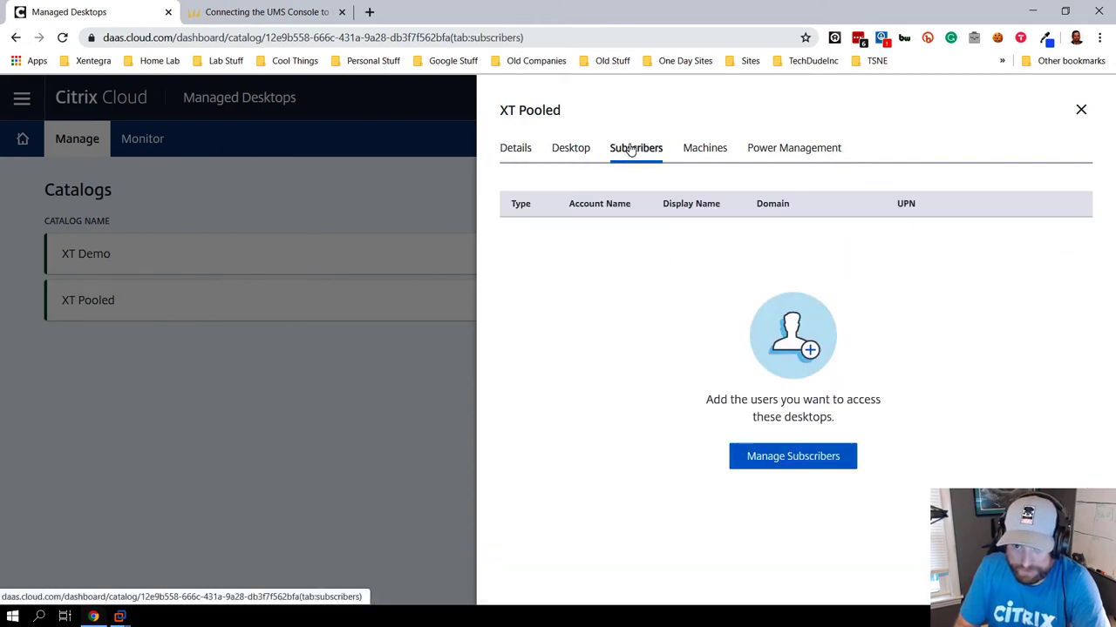
left_click(794, 459)
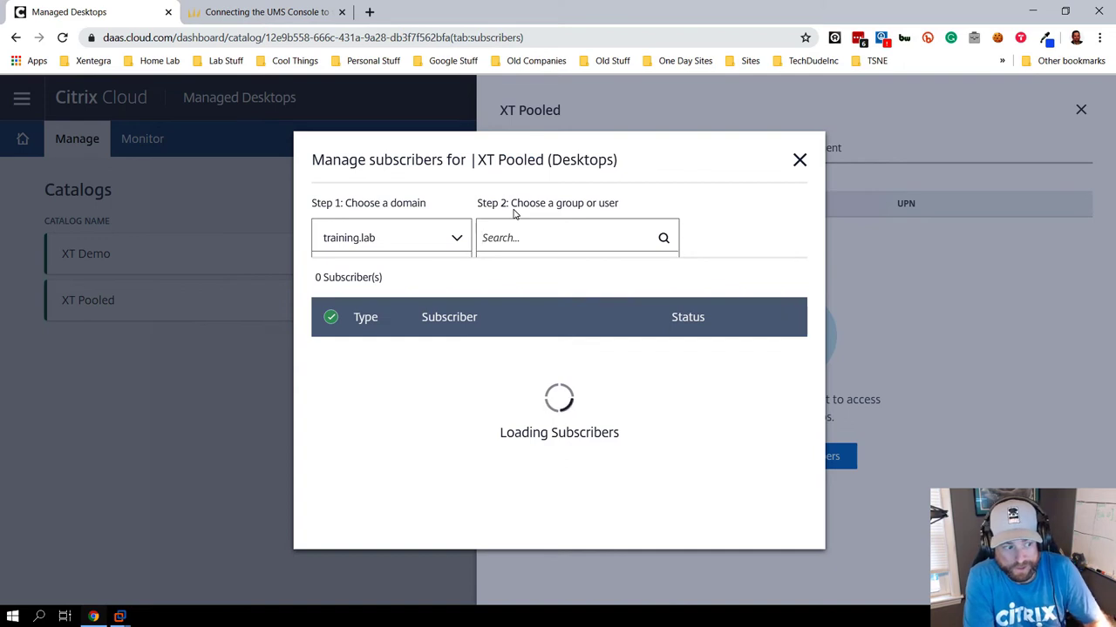
type("domain")
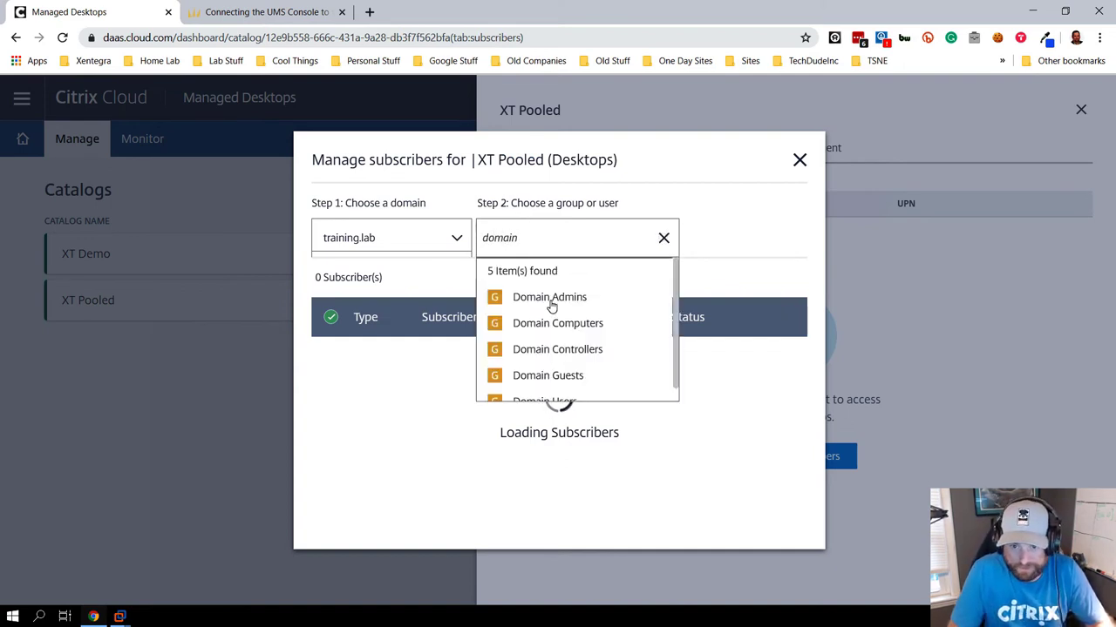
left_click(551, 303)
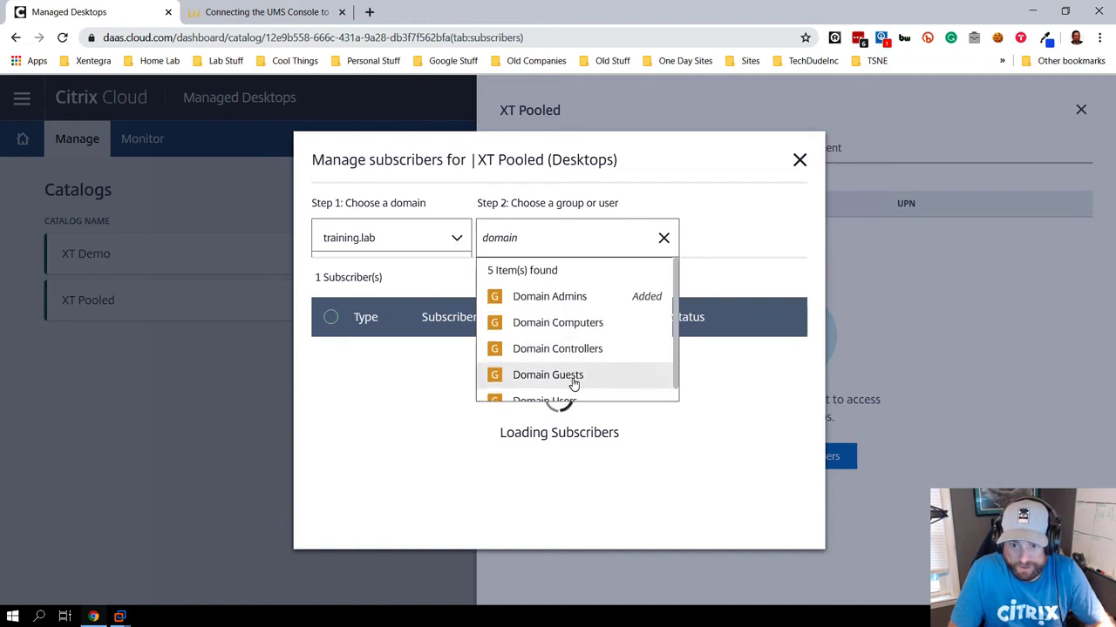
scroll(549, 383, "down", 1)
left_click(545, 388)
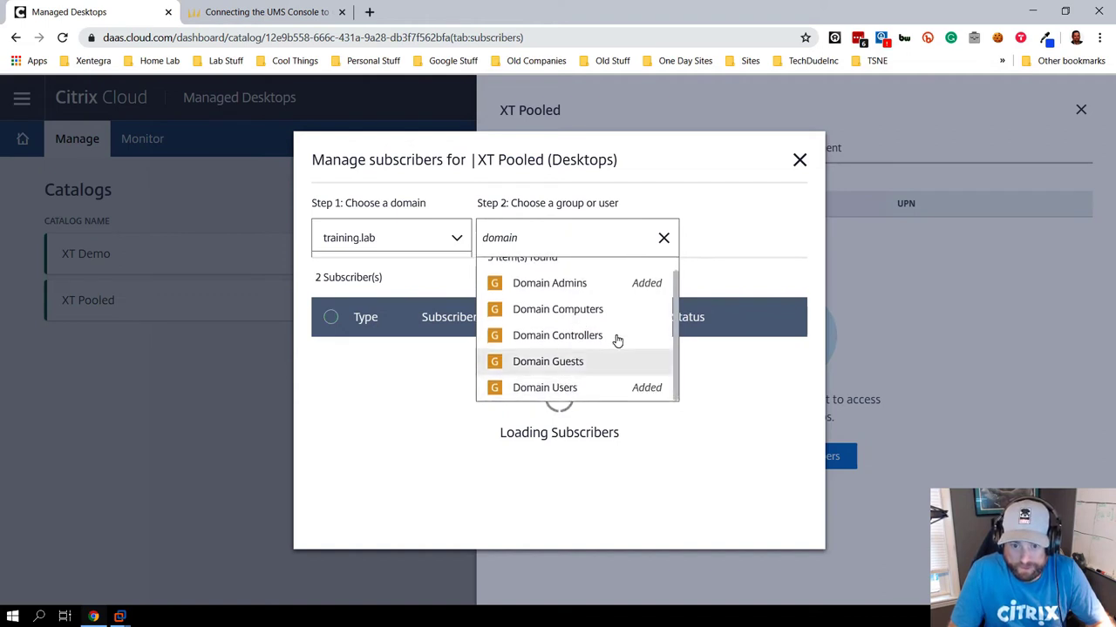
left_click(663, 239)
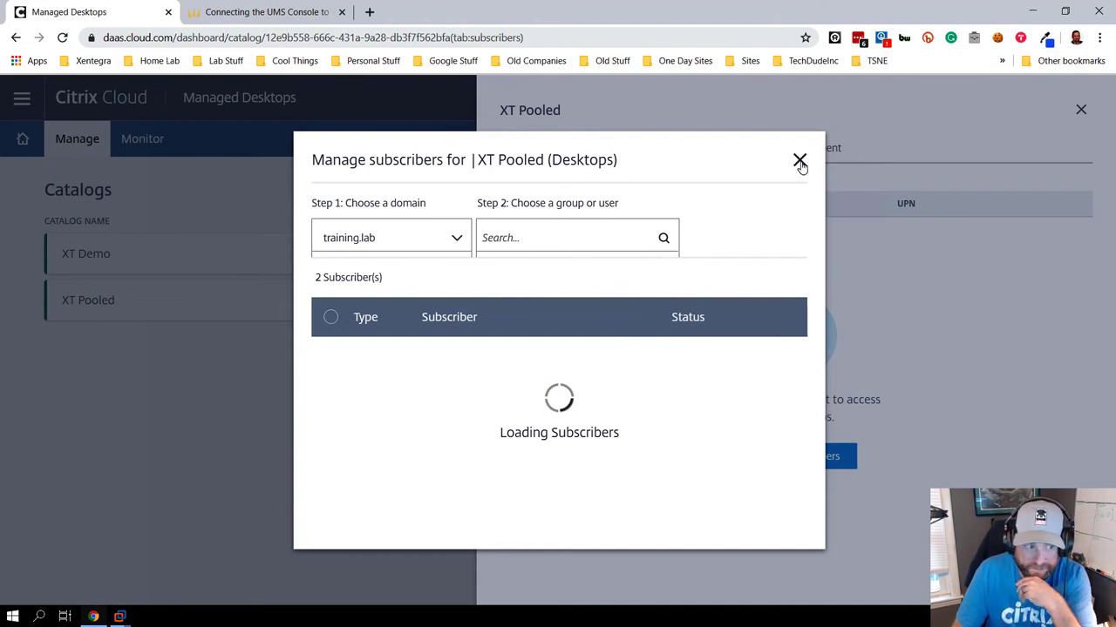
Step: Review XT Pooled's Machines, Power Management and Desktop tabs, then close the catalog panel
left_click(799, 163)
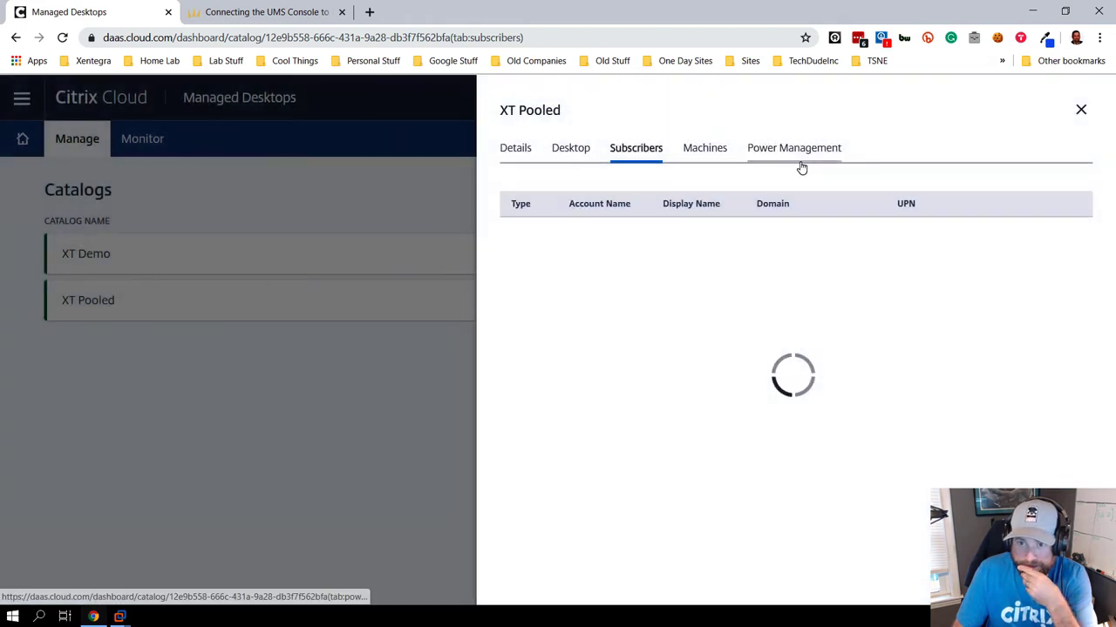
left_click(698, 152)
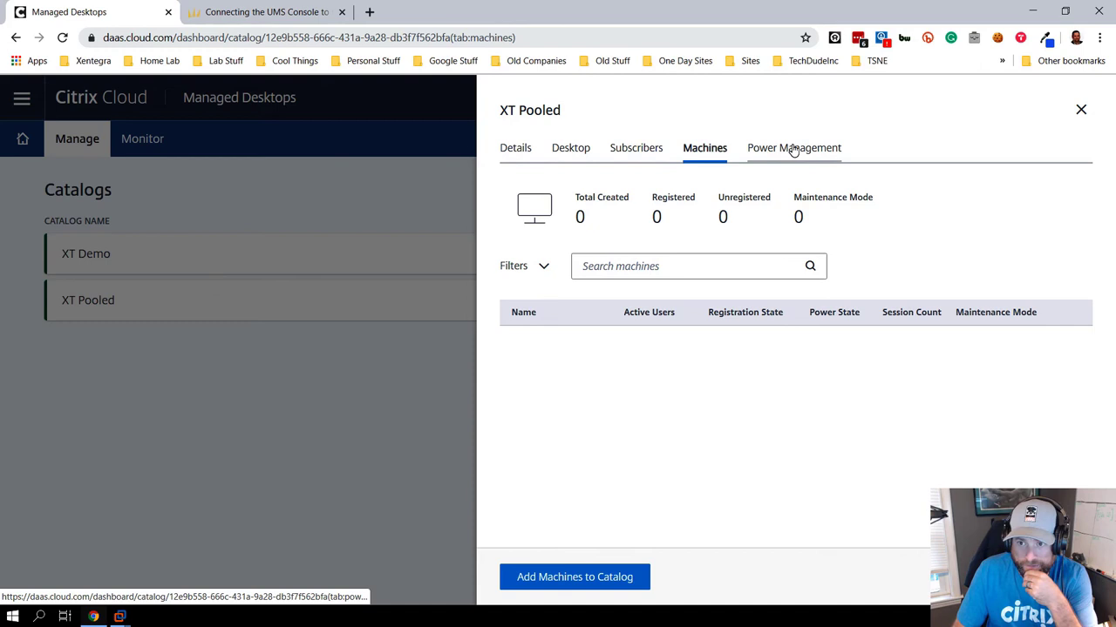
left_click(793, 150)
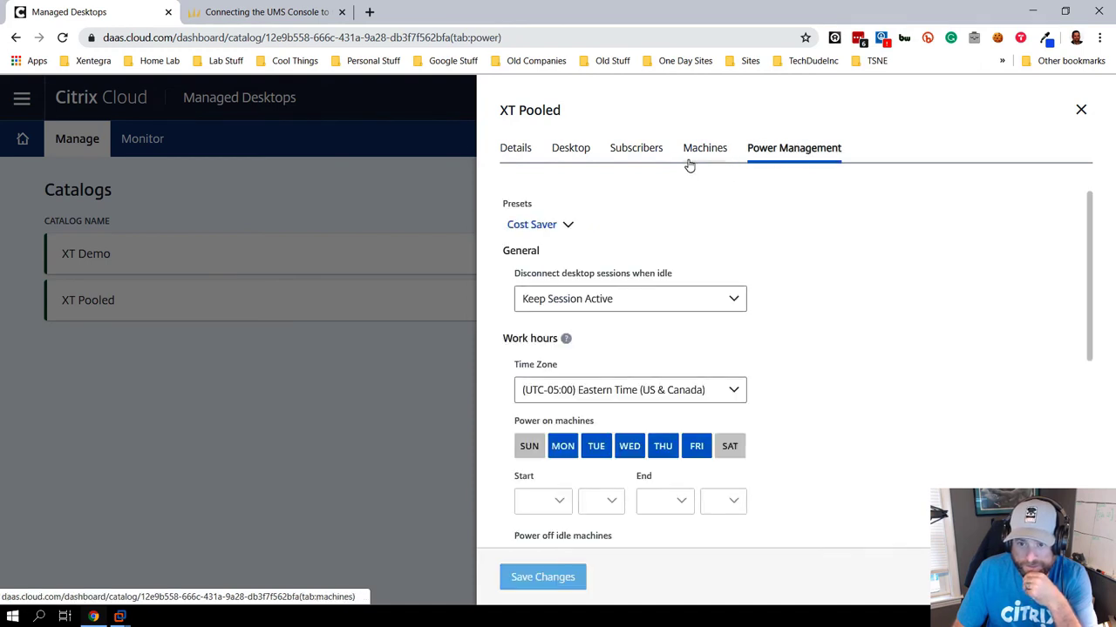
left_click(568, 150)
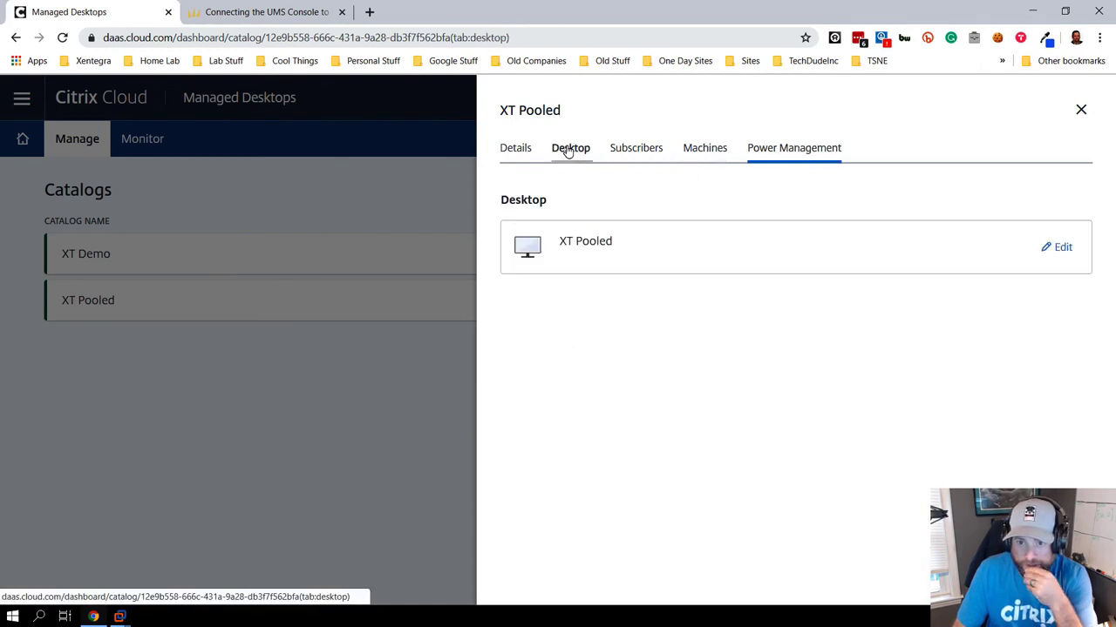
left_click(704, 148)
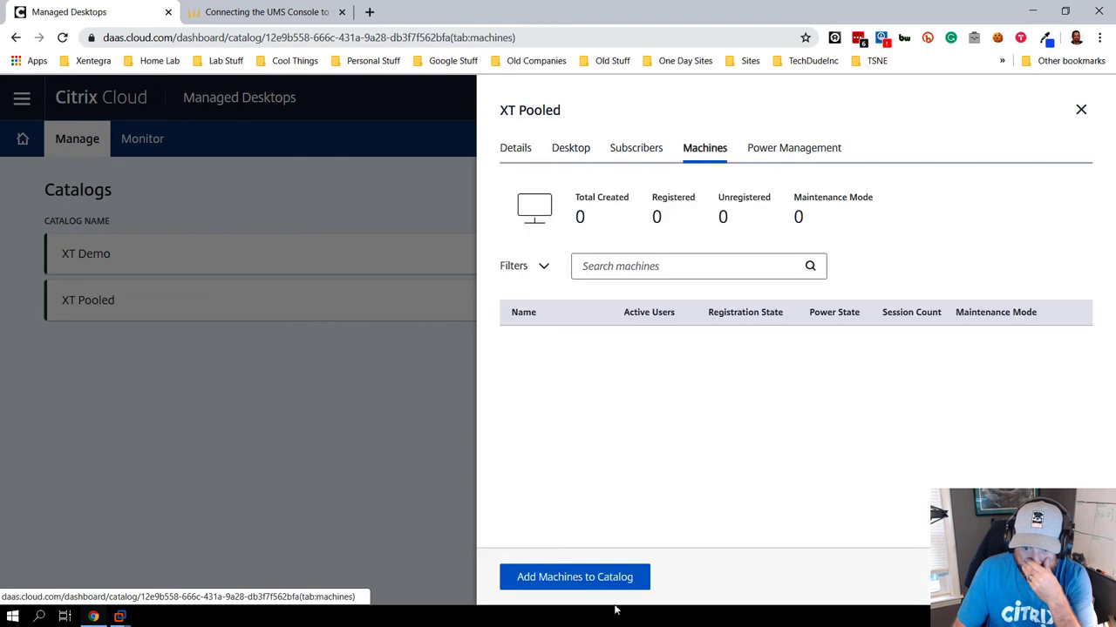
left_click(598, 579)
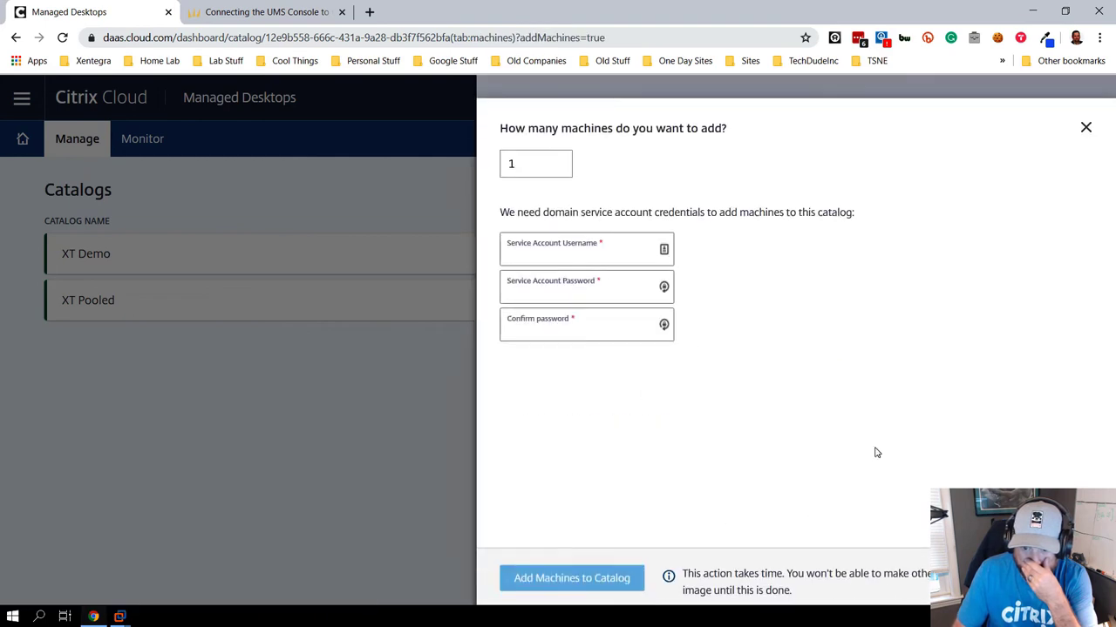
left_click(1086, 128)
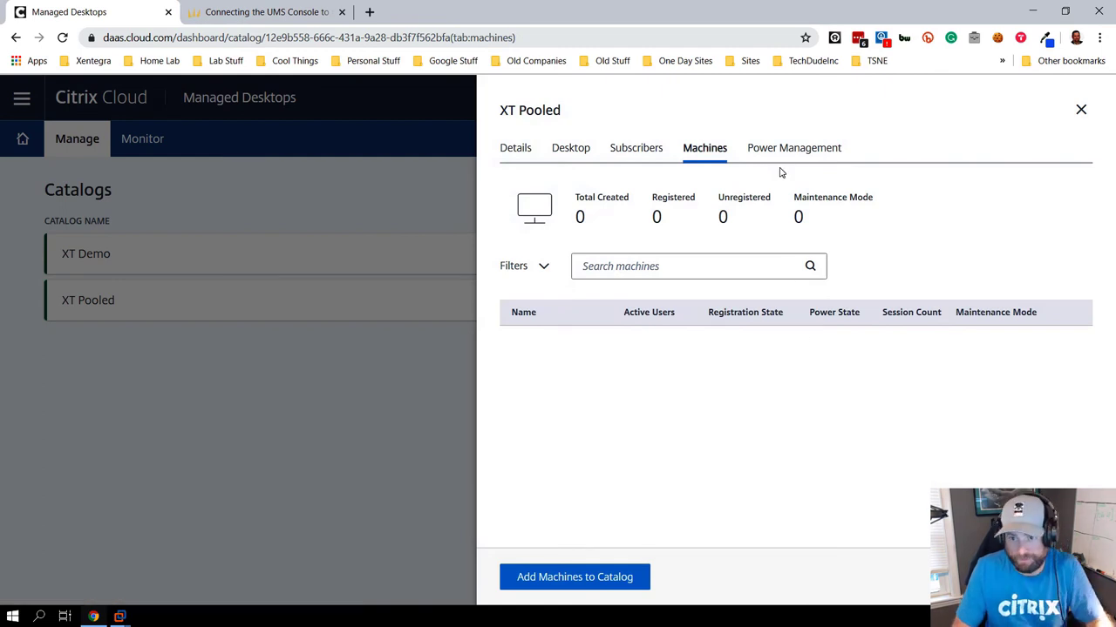
left_click(1081, 110)
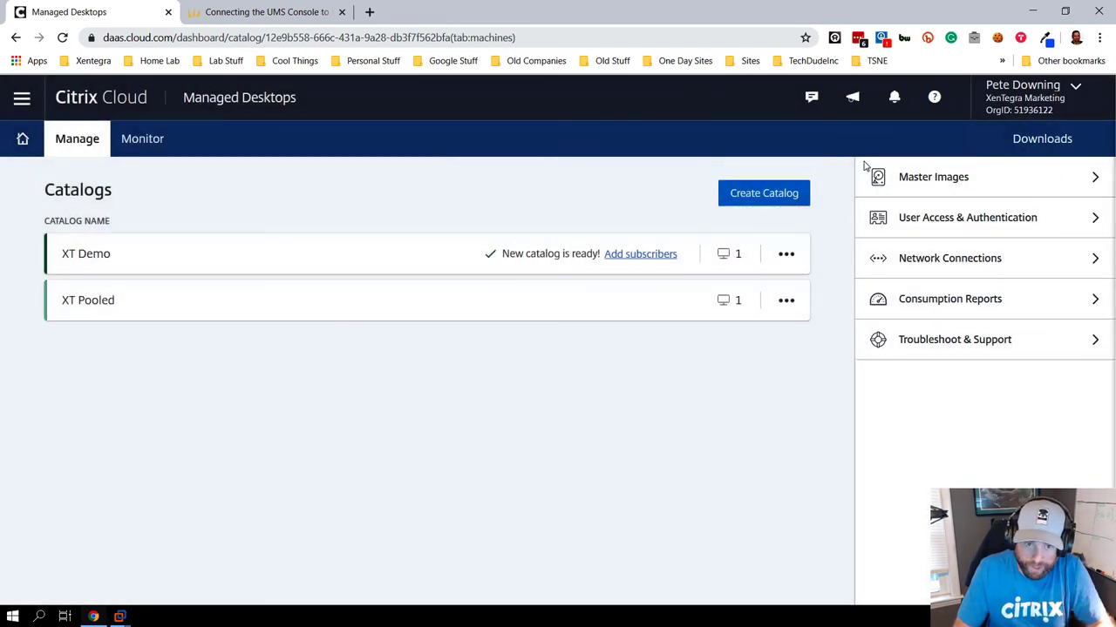
Step: Show XT Demo's Details, then its Desktop and Apps list with only the XT Demo desktop
left_click(641, 256)
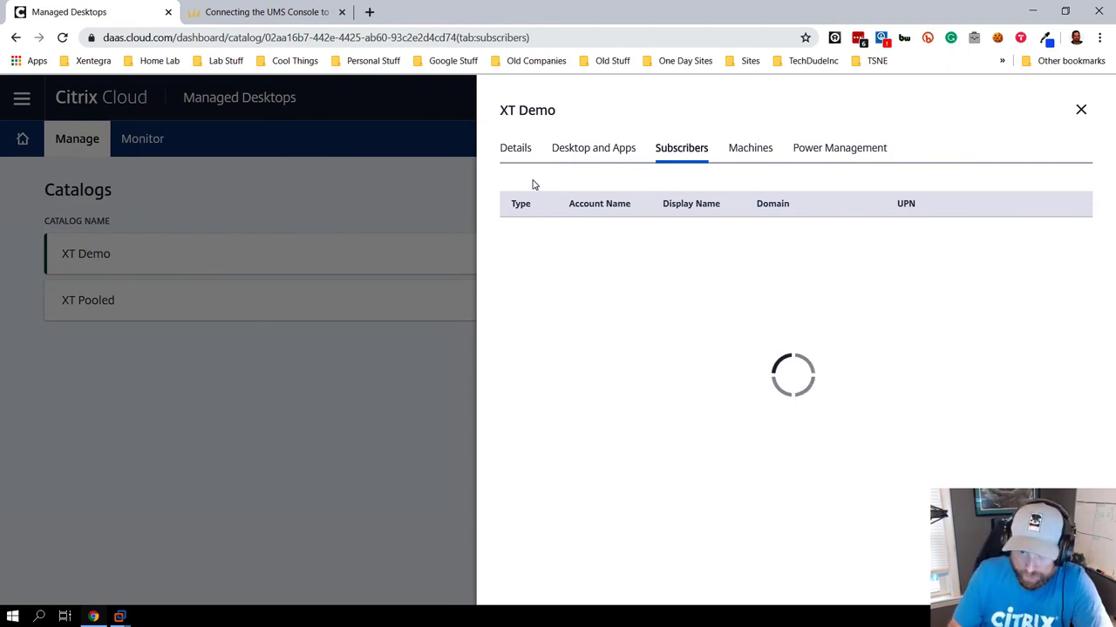
left_click(508, 152)
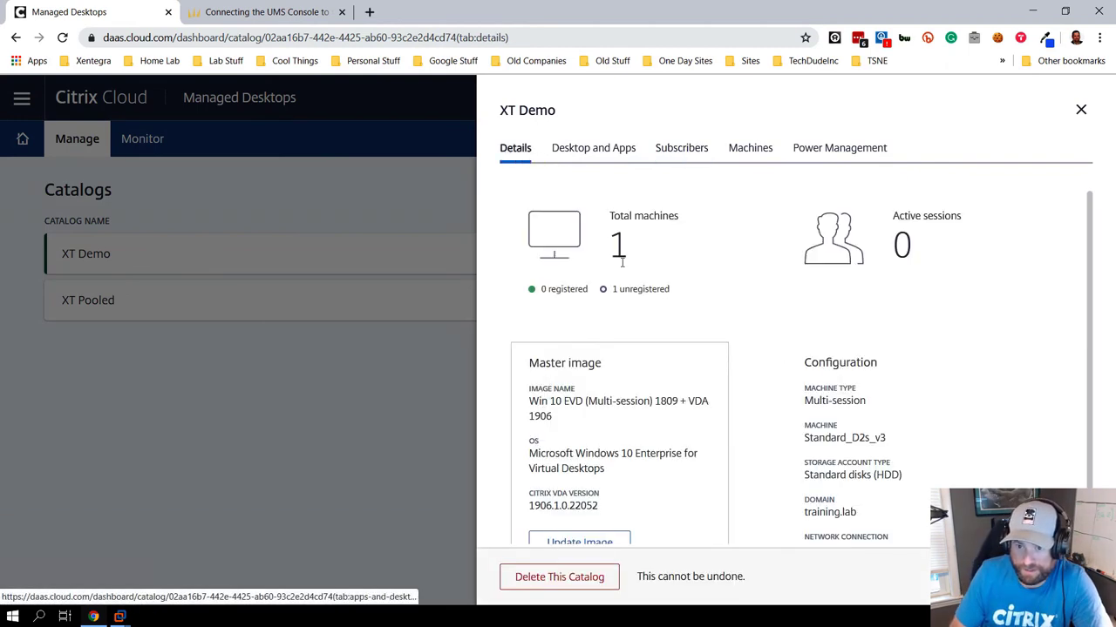
scroll(636, 366, "down", 1)
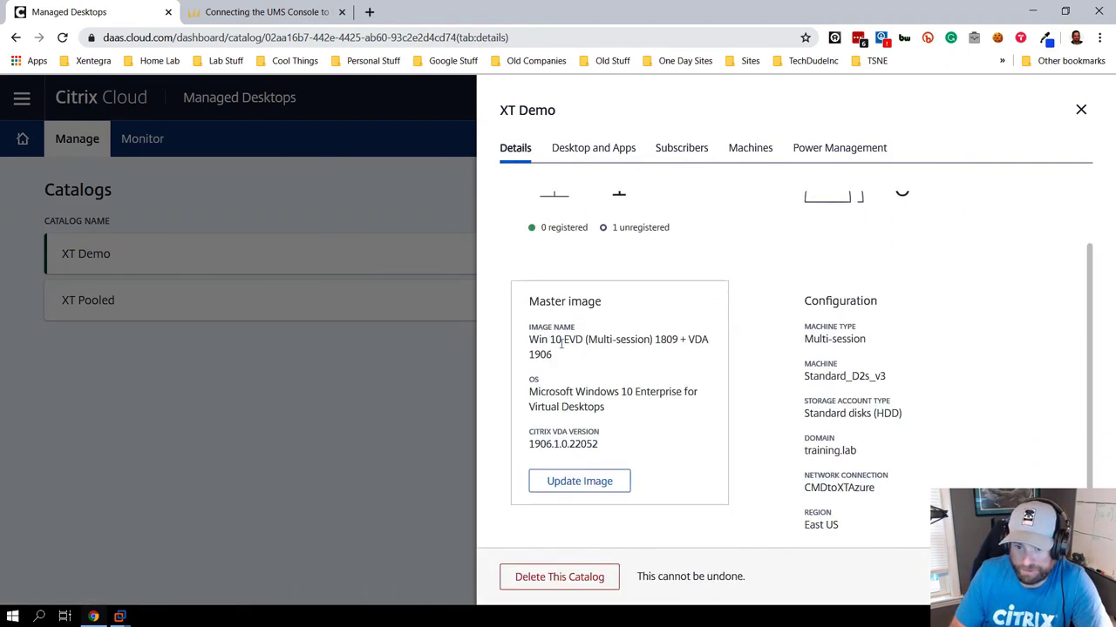
left_click(594, 147)
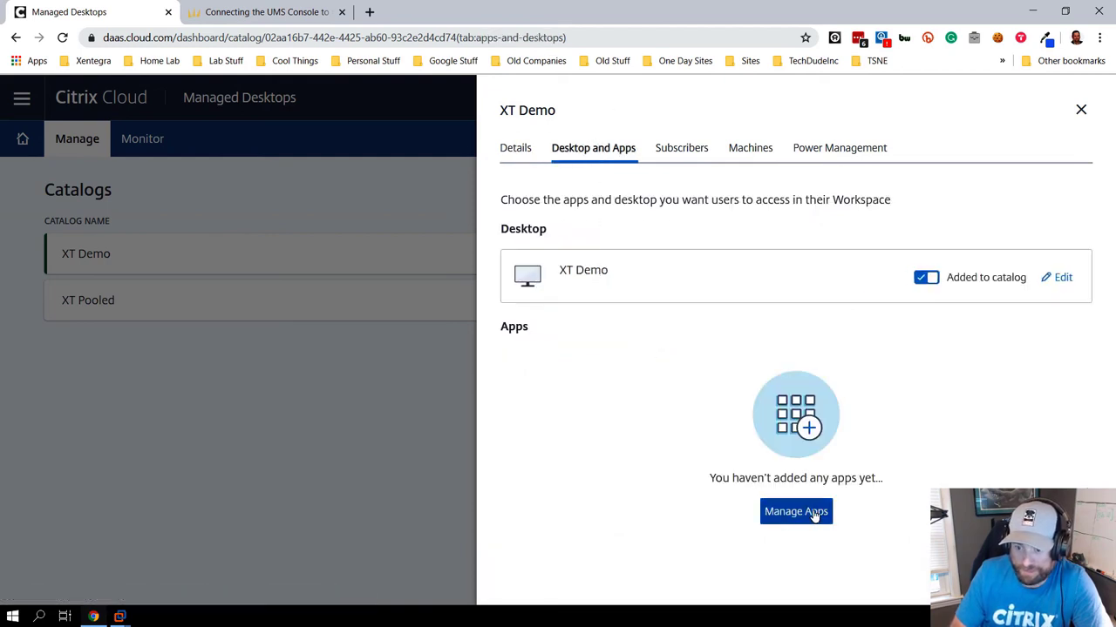
Step: Open Manage Apps for XT Demo and select Google Chrome from the Start Menu list
left_click(815, 514)
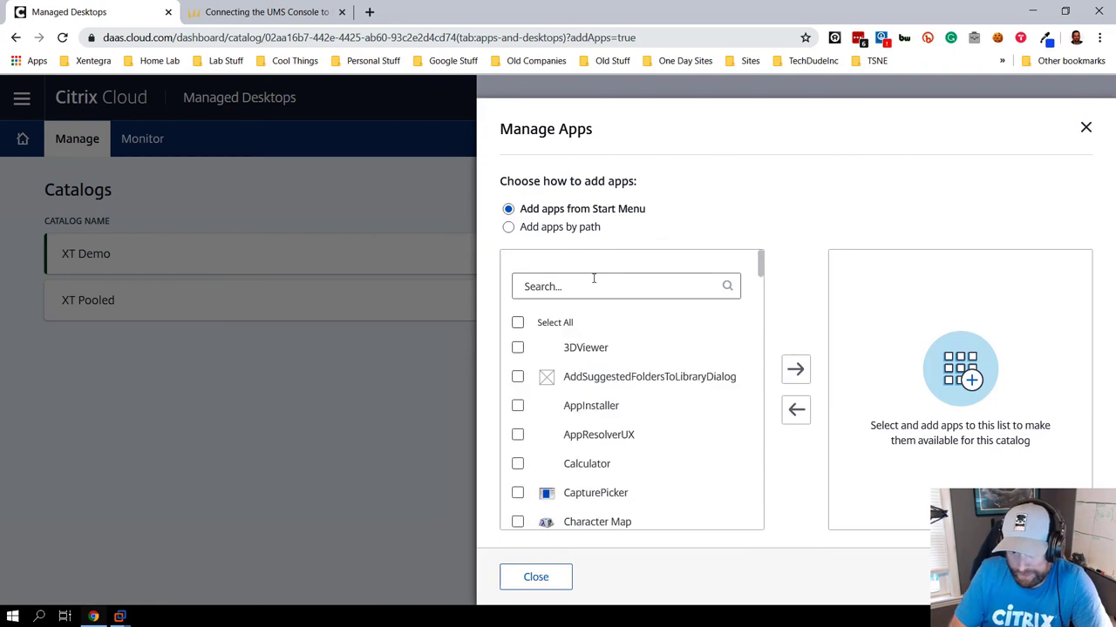
scroll(640, 365, "down", 6)
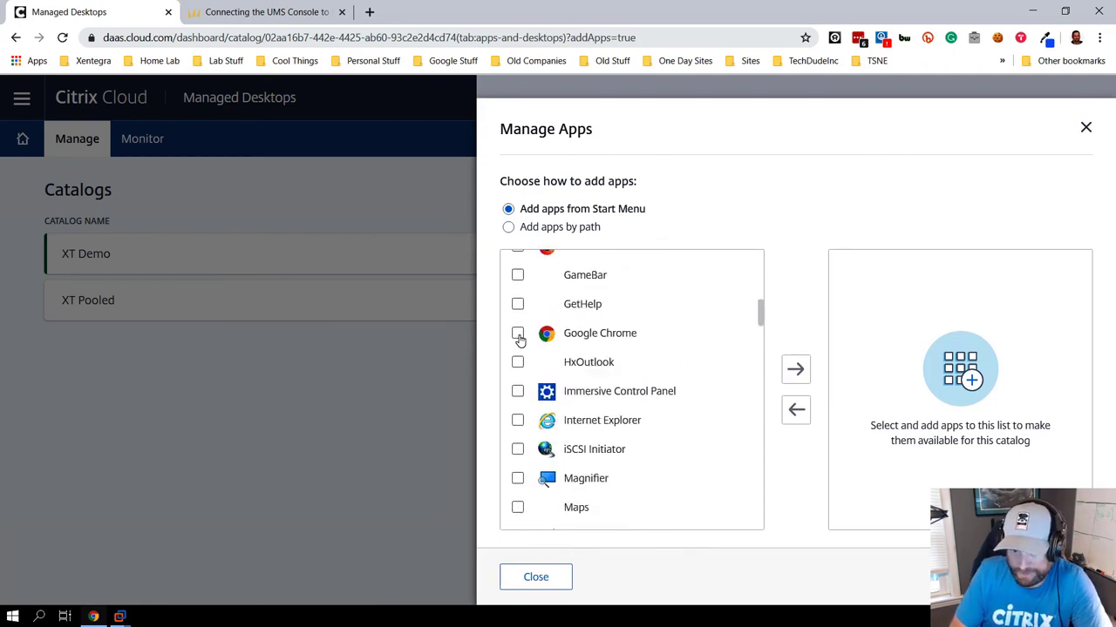
left_click(518, 336)
Step: Also select Notepad and add both Google Chrome and Notepad to the XT Demo catalog
scroll(606, 370, "up", 2)
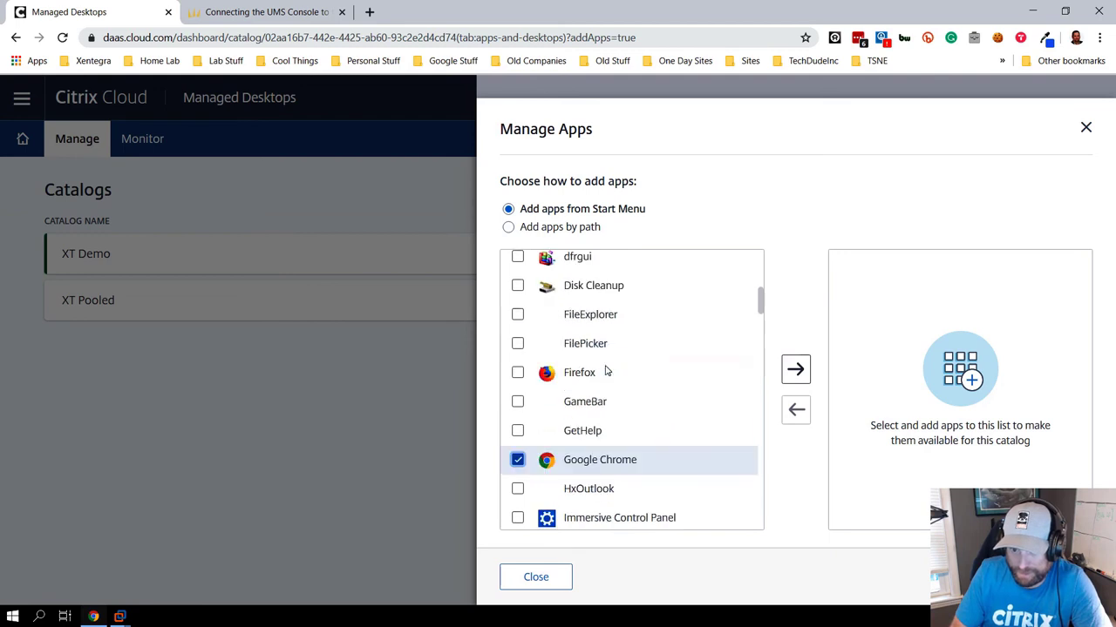
scroll(625, 371, "down", 10)
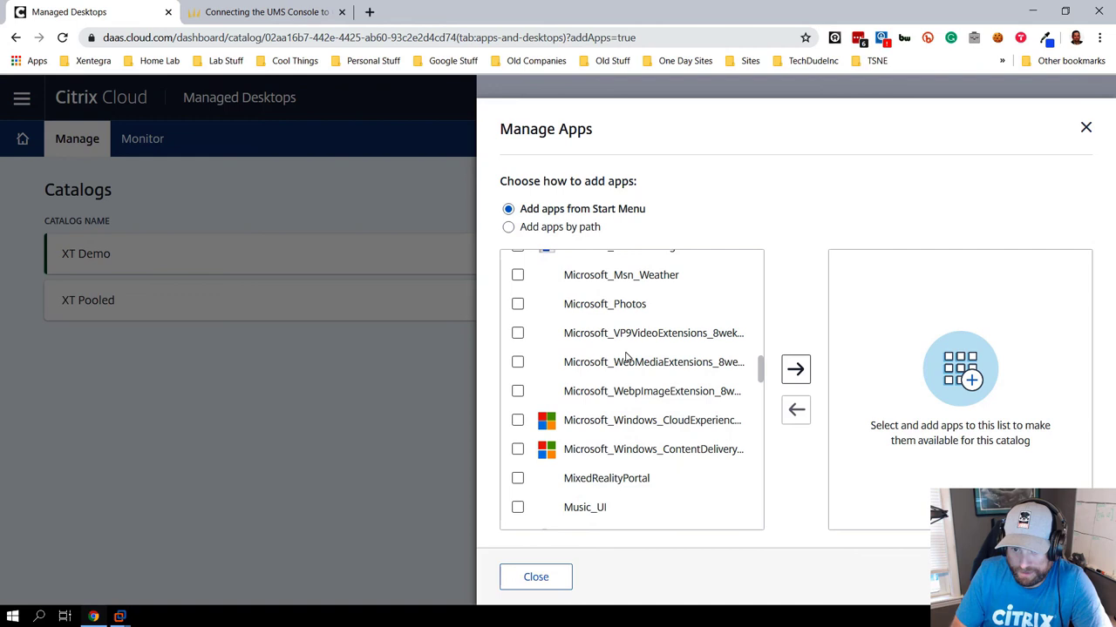
scroll(625, 358, "down", 8)
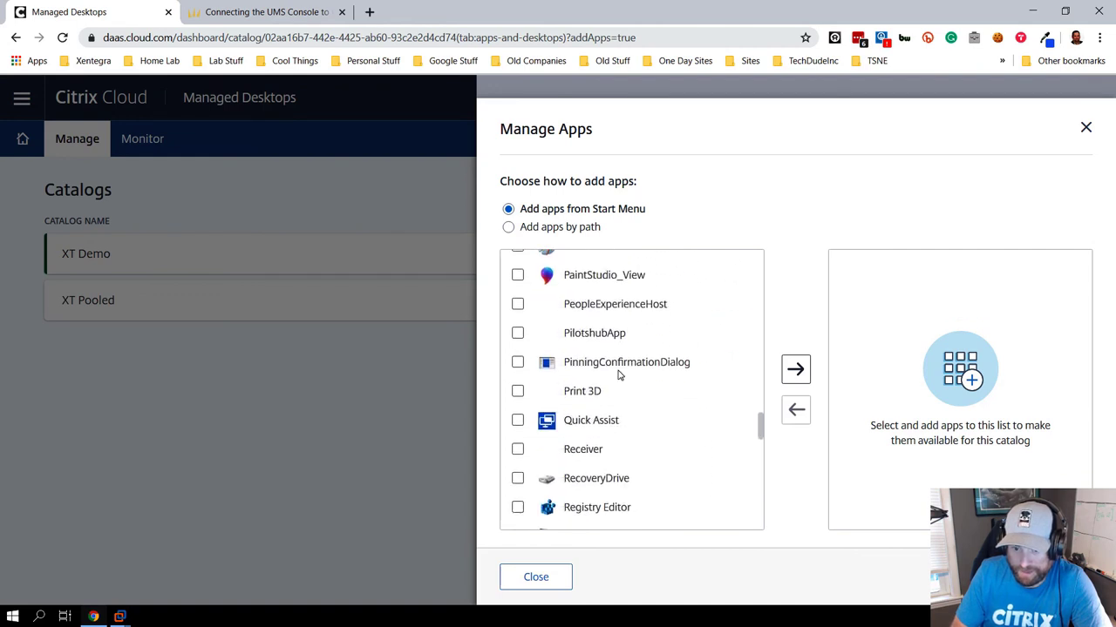
scroll(619, 375, "down", 3)
scroll(619, 373, "down", 4)
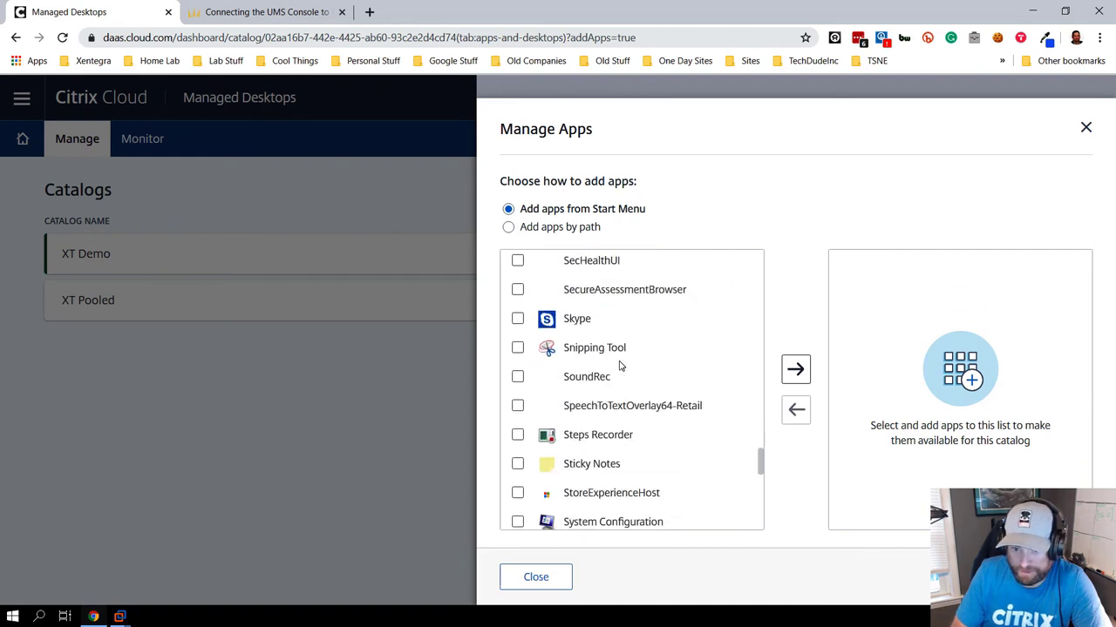
scroll(620, 366, "down", 4)
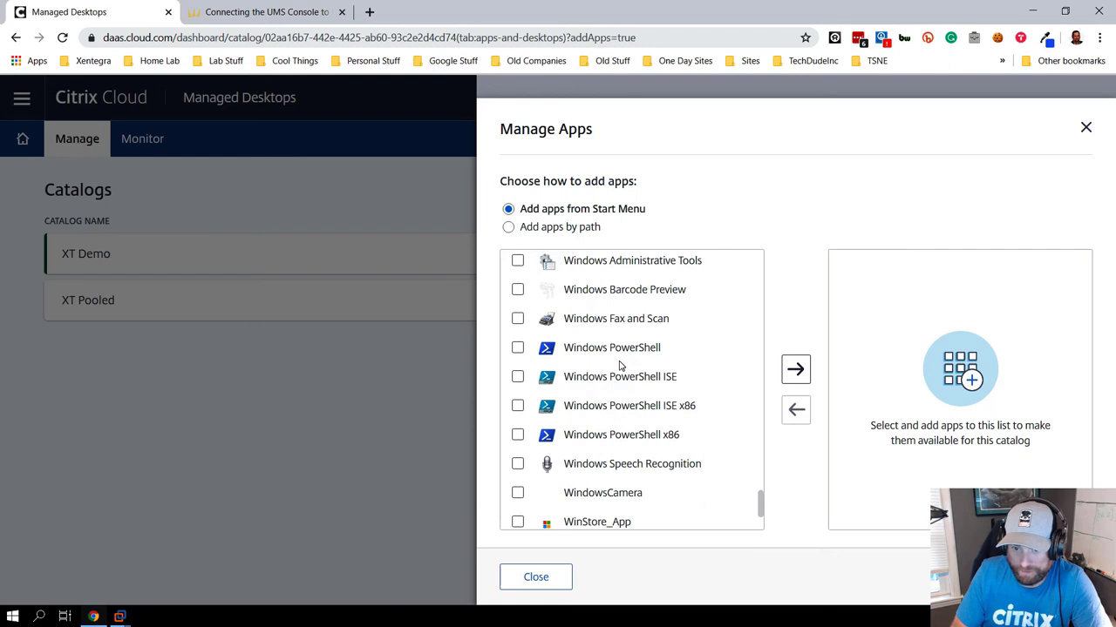
scroll(620, 366, "up", 15)
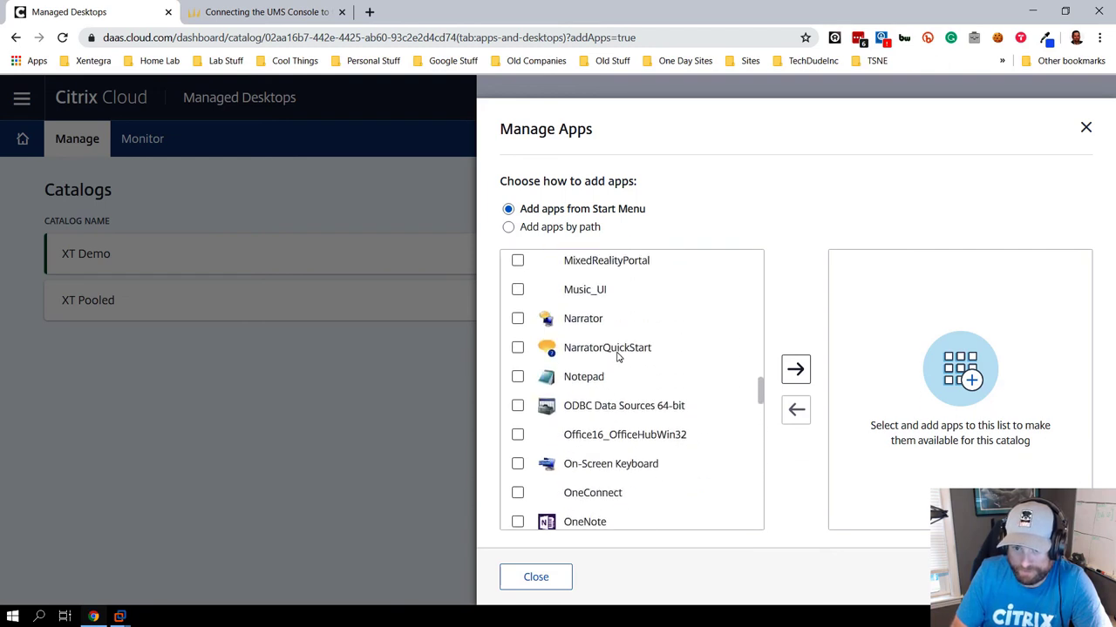
scroll(618, 357, "up", 1)
left_click(517, 450)
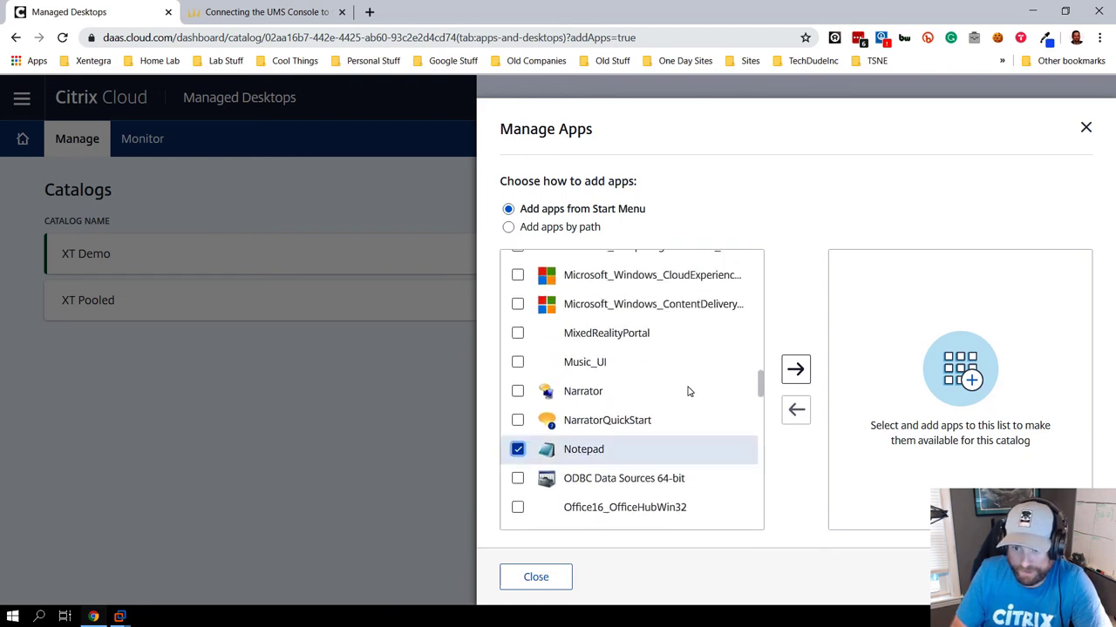
left_click(795, 369)
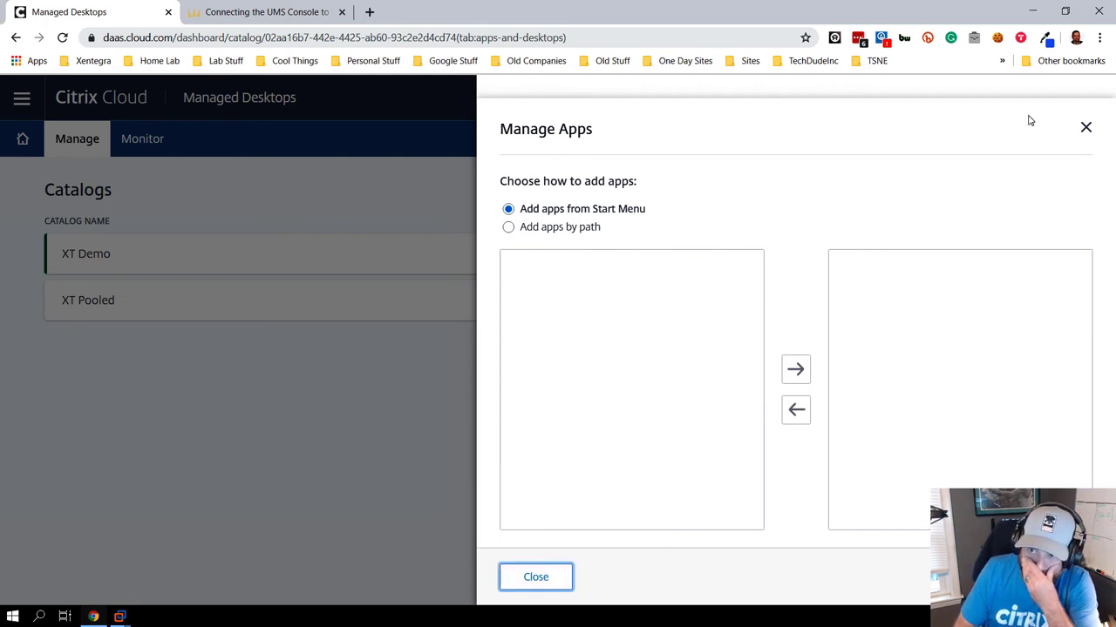
left_click(1085, 127)
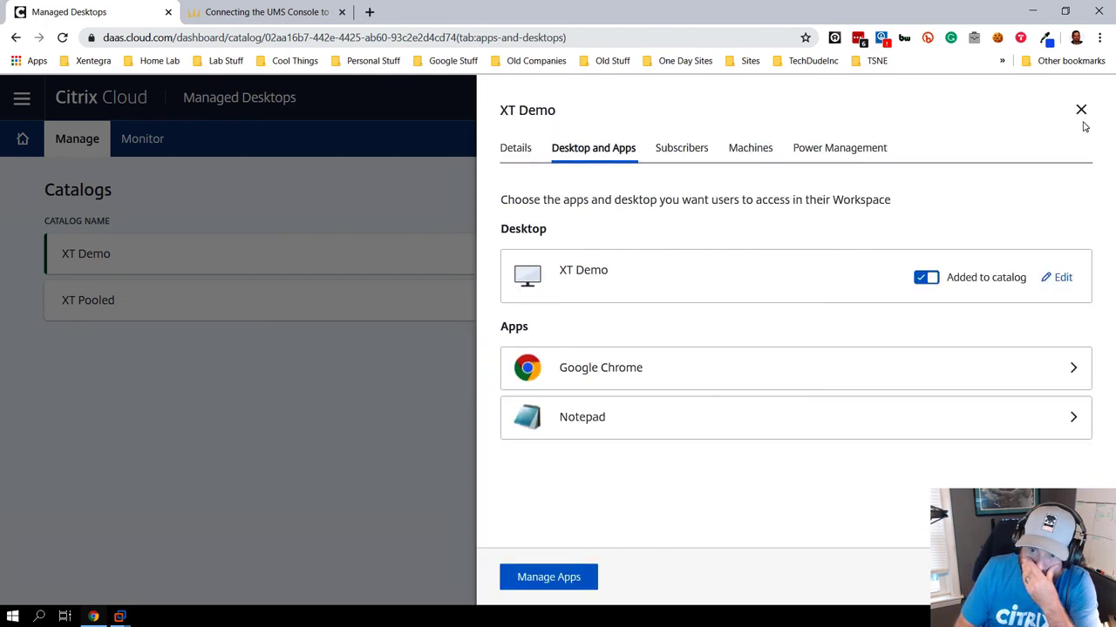
Step: Search training.lab for 'domain' groups and add Domain Admins and Domain Users as XT Demo subscribers
left_click(679, 149)
left_click(795, 455)
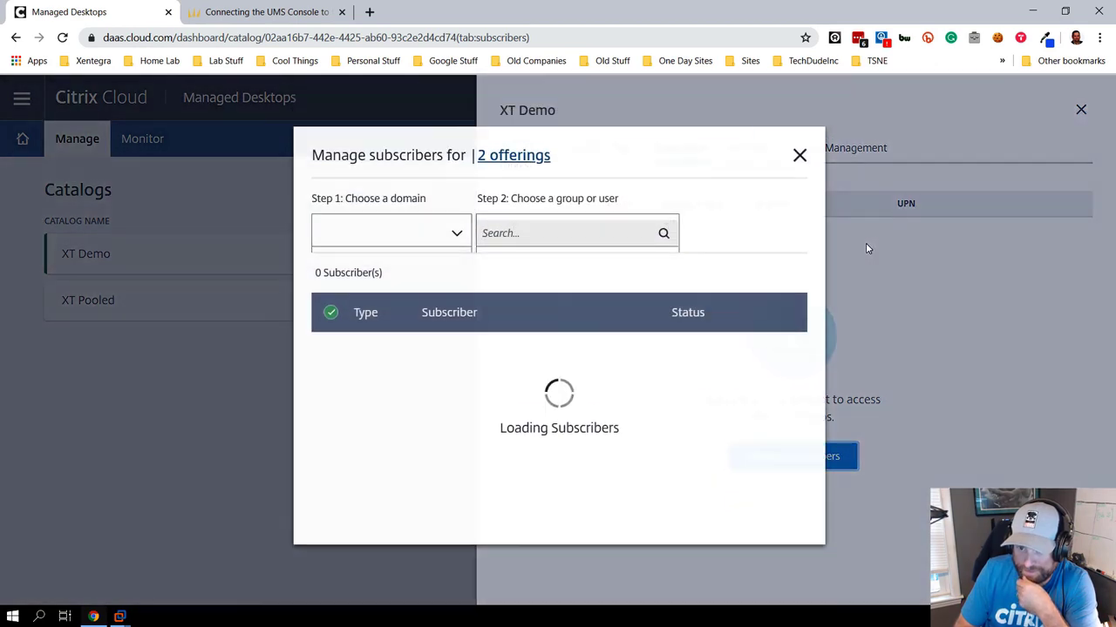
left_click(498, 233)
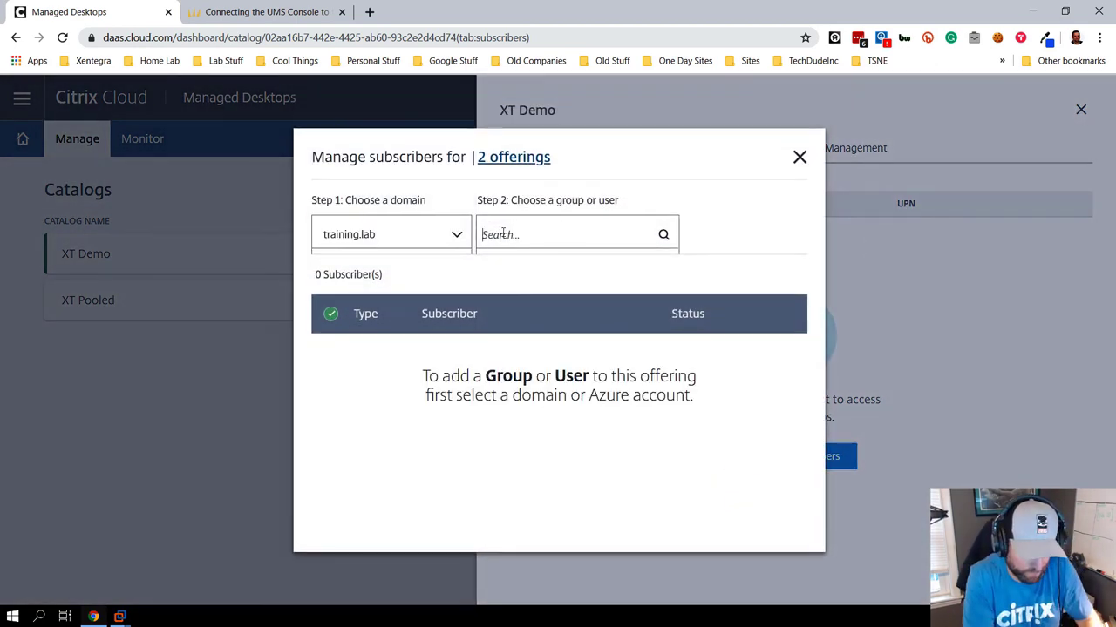
type("doamin")
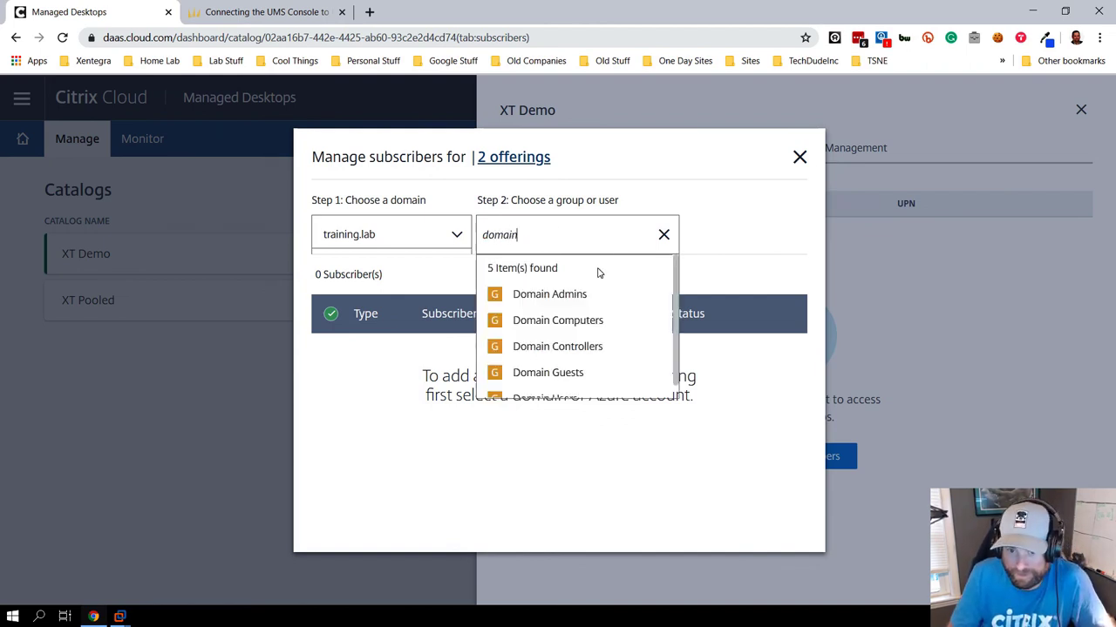
left_click(570, 297)
scroll(574, 357, "down", 1)
left_click(572, 386)
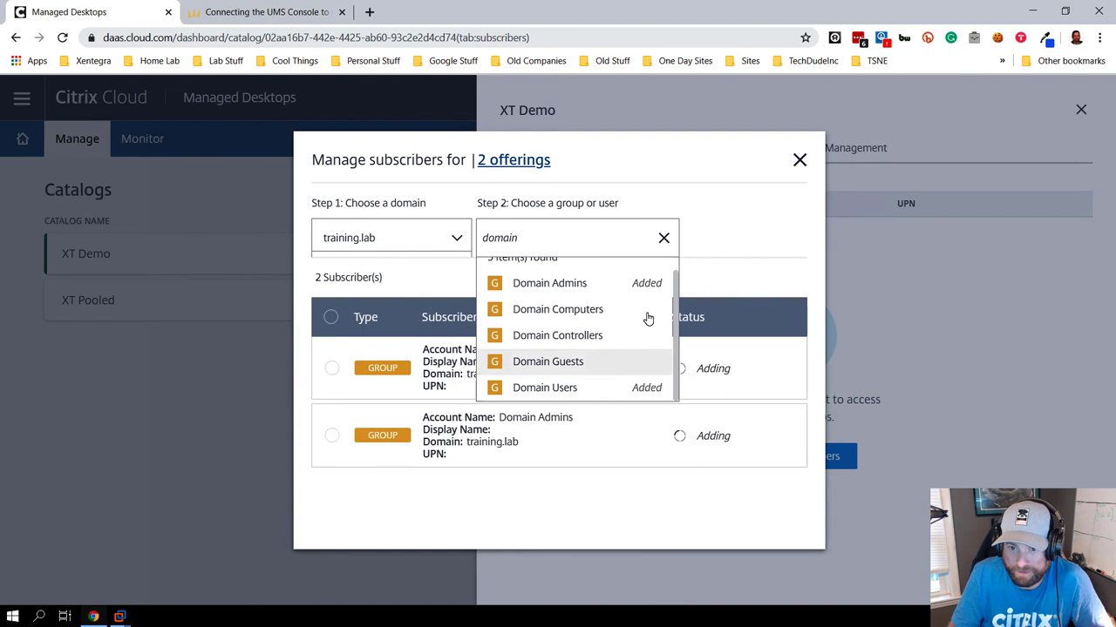
left_click(755, 227)
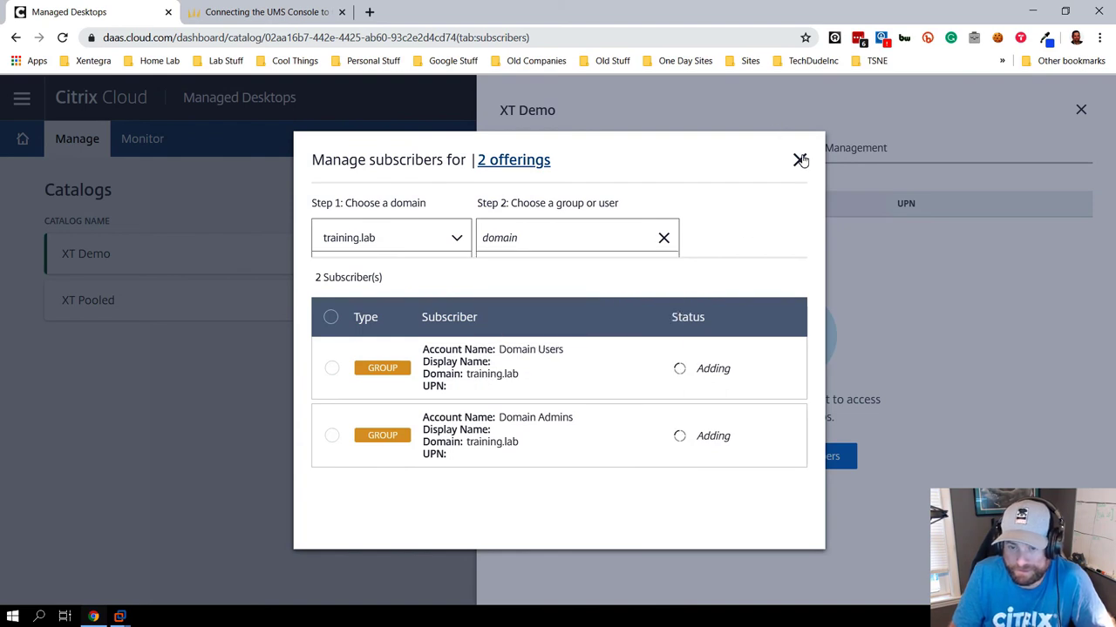
left_click(800, 160)
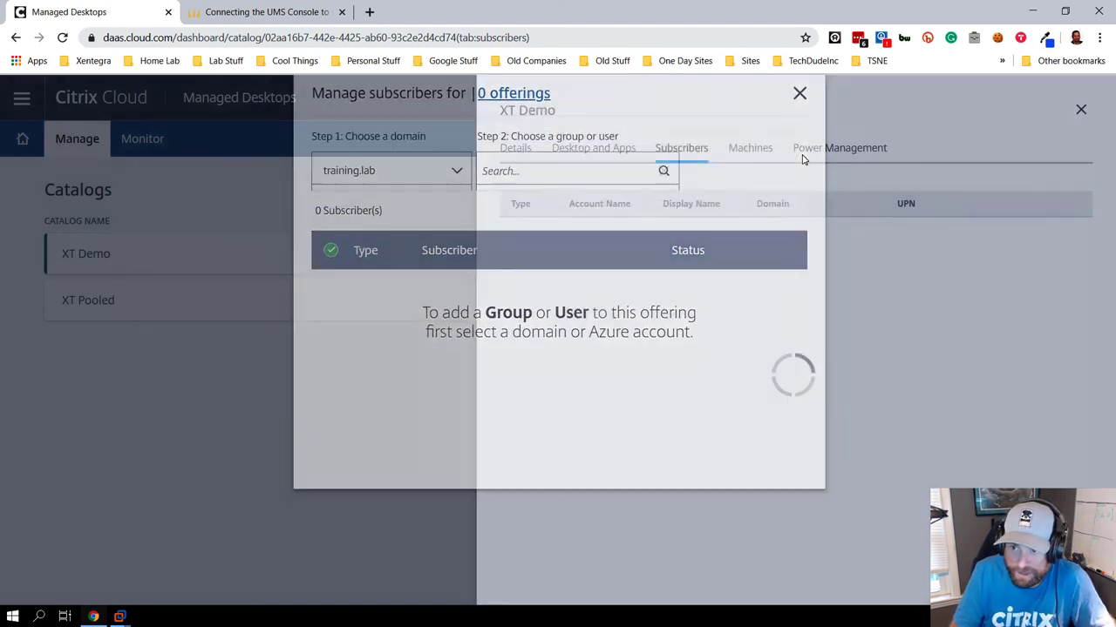
Step: Review XT Demo's Machines and Power Management tabs, then close the XT Demo panel
left_click(741, 150)
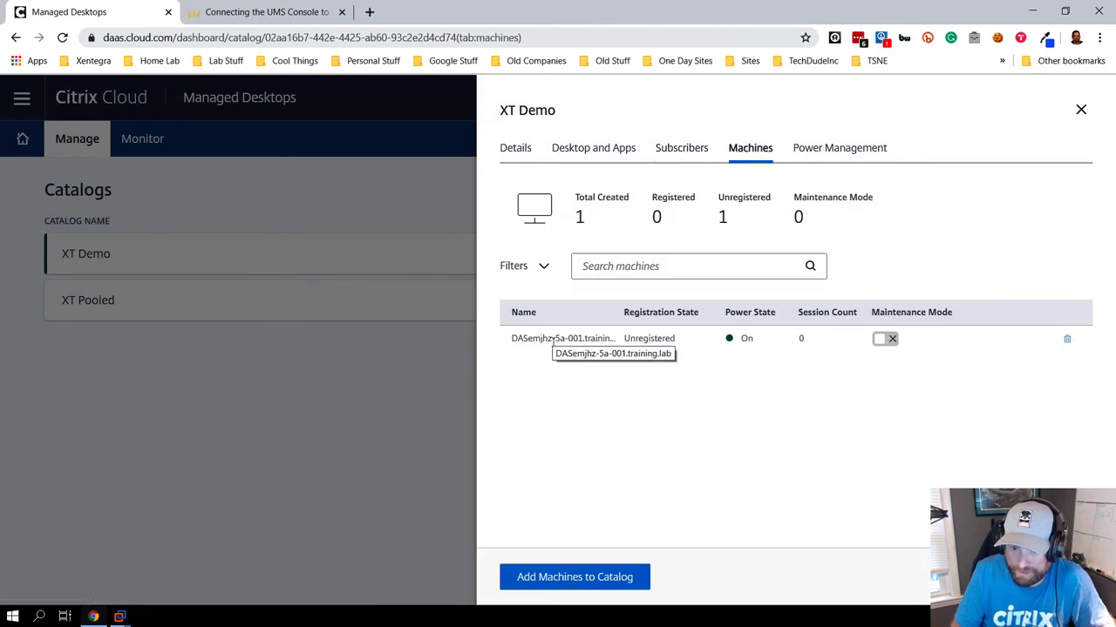
left_click(840, 149)
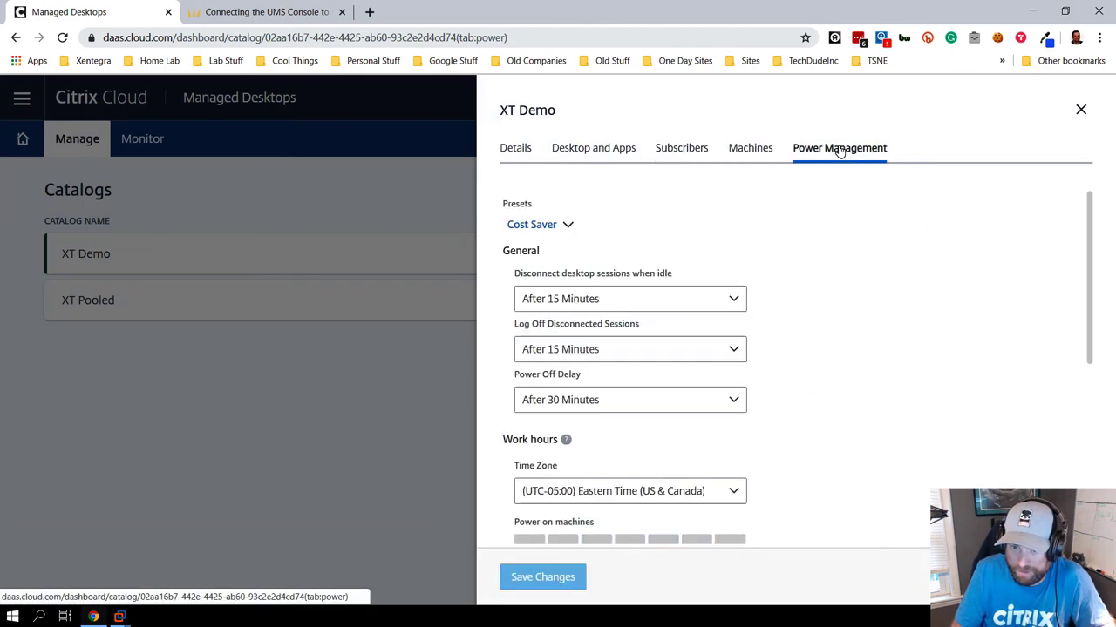
scroll(790, 309, "down", 3)
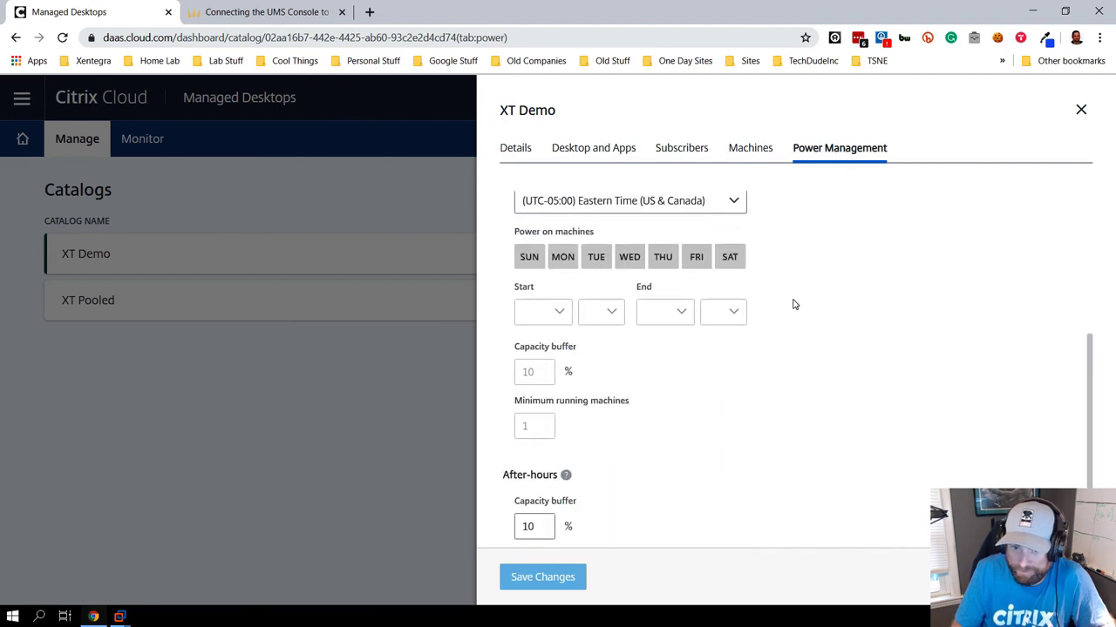
scroll(793, 303, "up", 4)
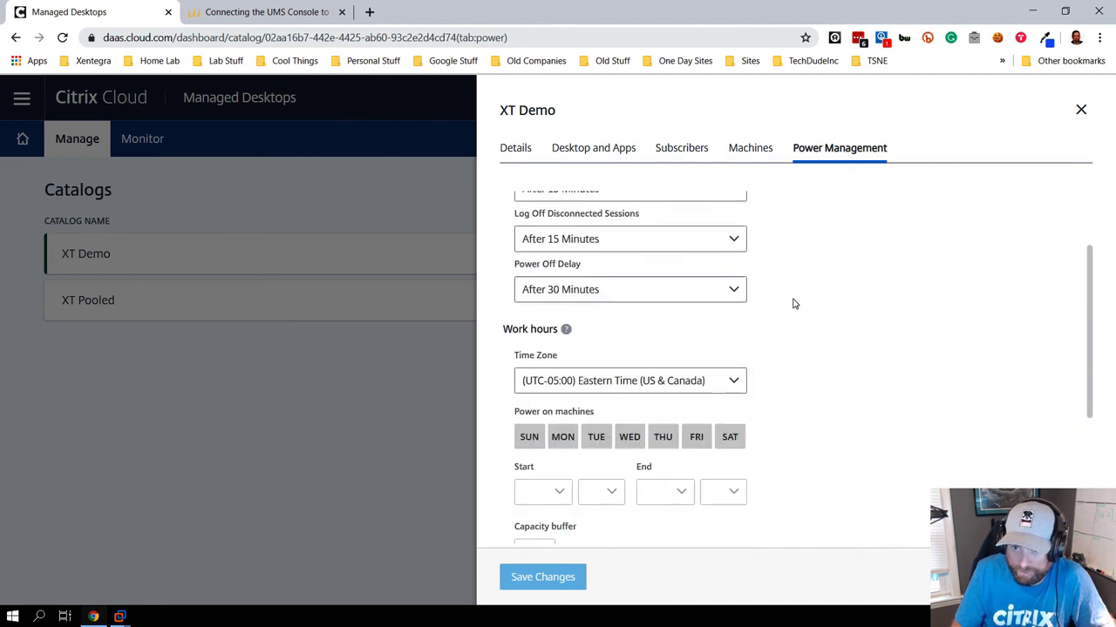
left_click(1079, 110)
left_click_drag(324, 259, 353, 282)
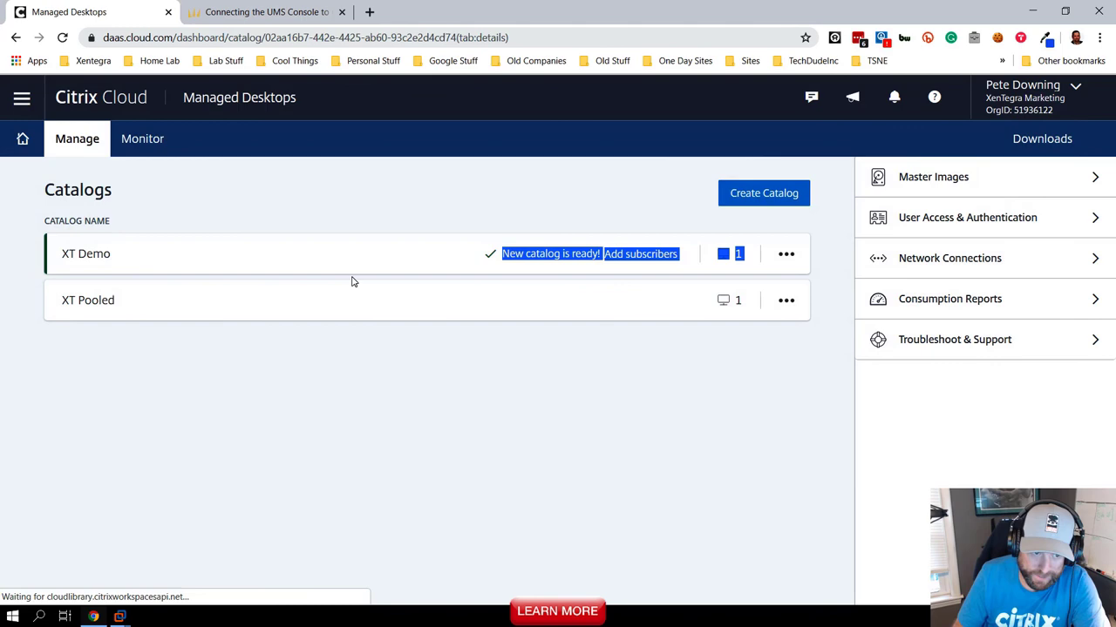
Step: Briefly open and close the XT Demo and XT Pooled catalogs, then return to the service home page
left_click(363, 270)
left_click(1081, 111)
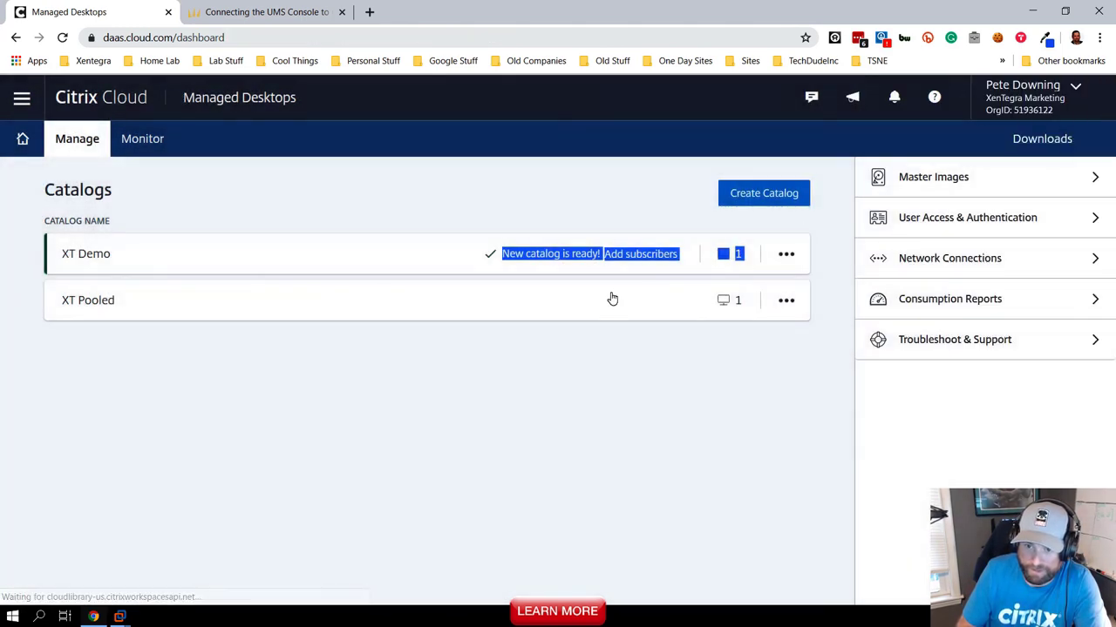
left_click(650, 301)
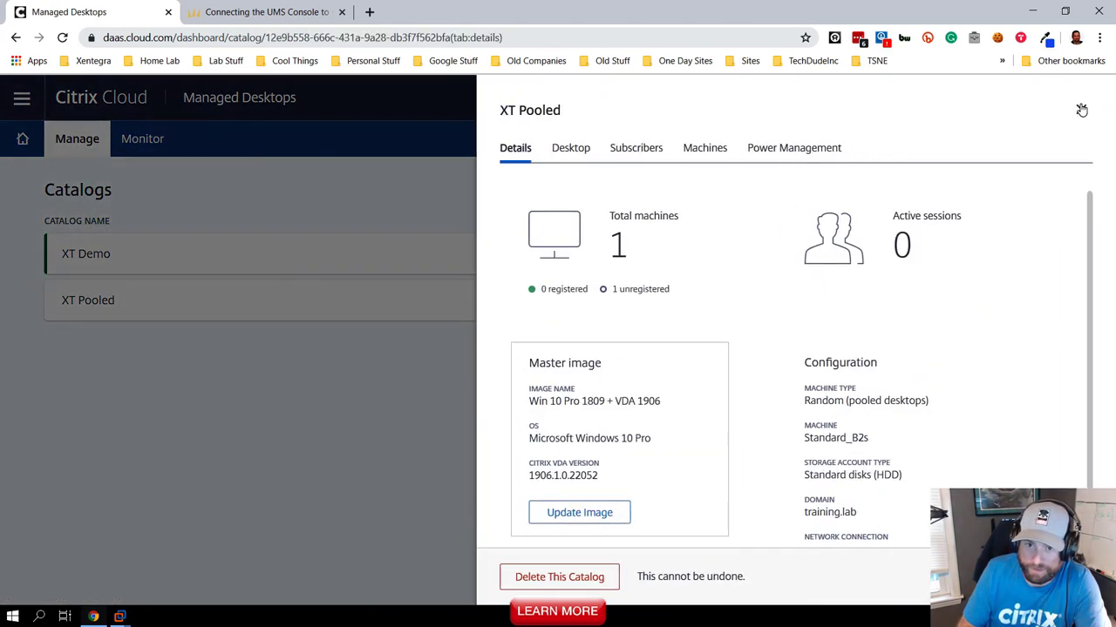
left_click(1081, 111)
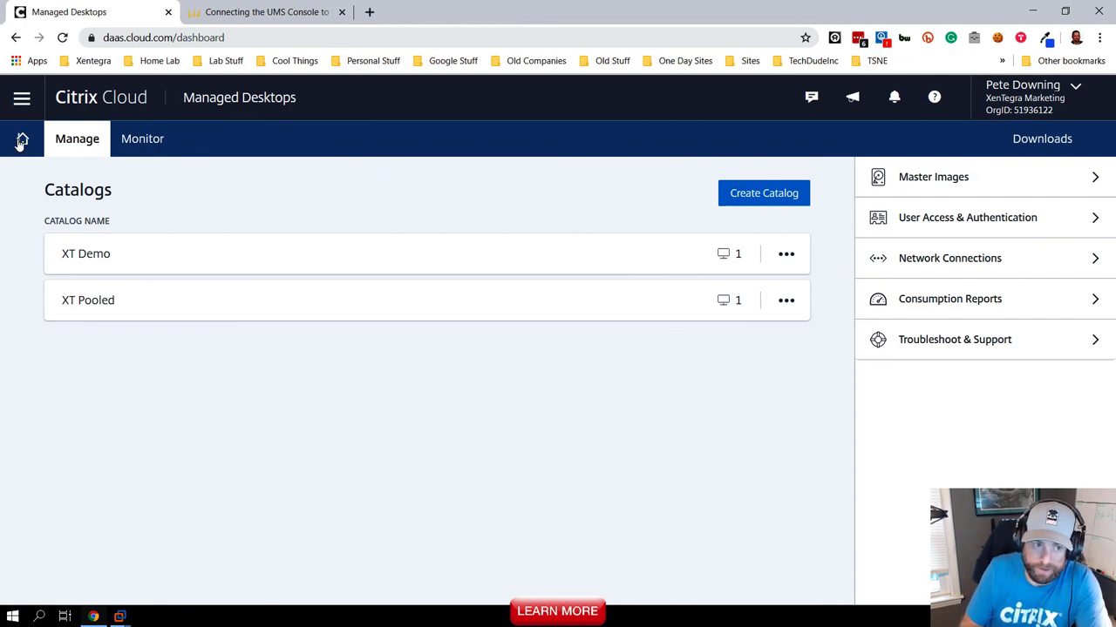
left_click(21, 140)
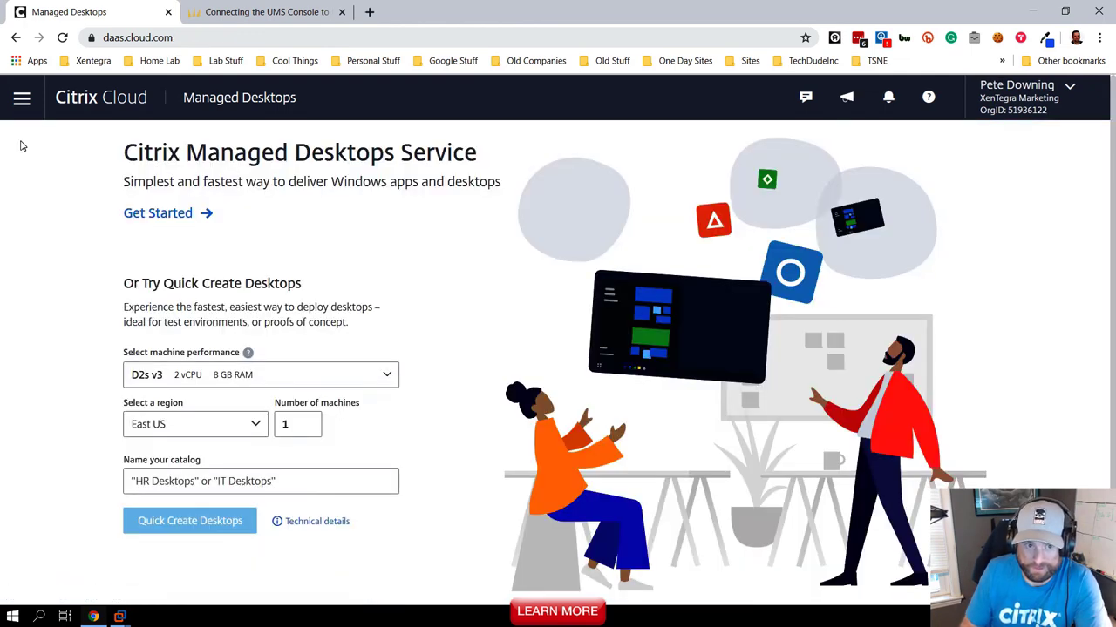